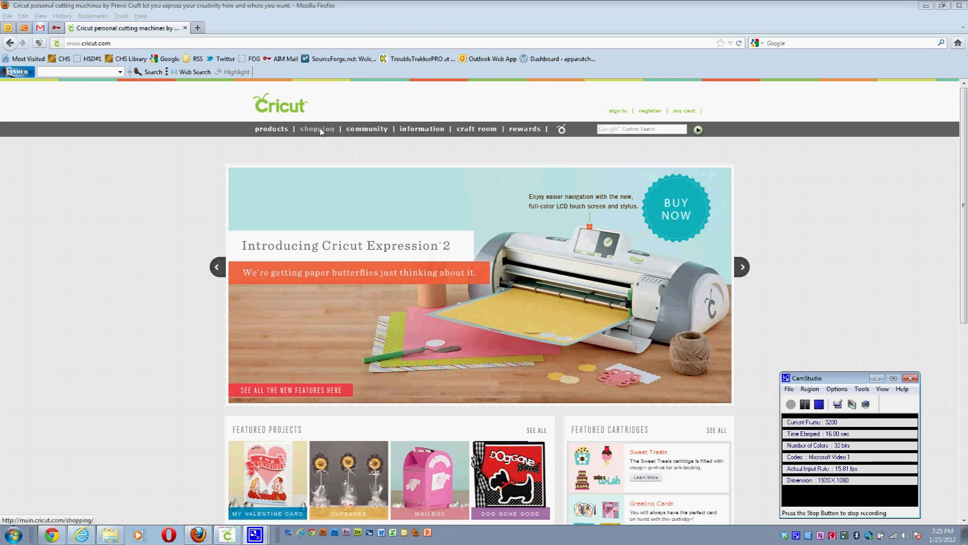
# Step: Browse the shop's Digital Cartridges > Cricut Craft Room Exclusives listing down to Valentine's Sweets
pyautogui.click(319, 129)
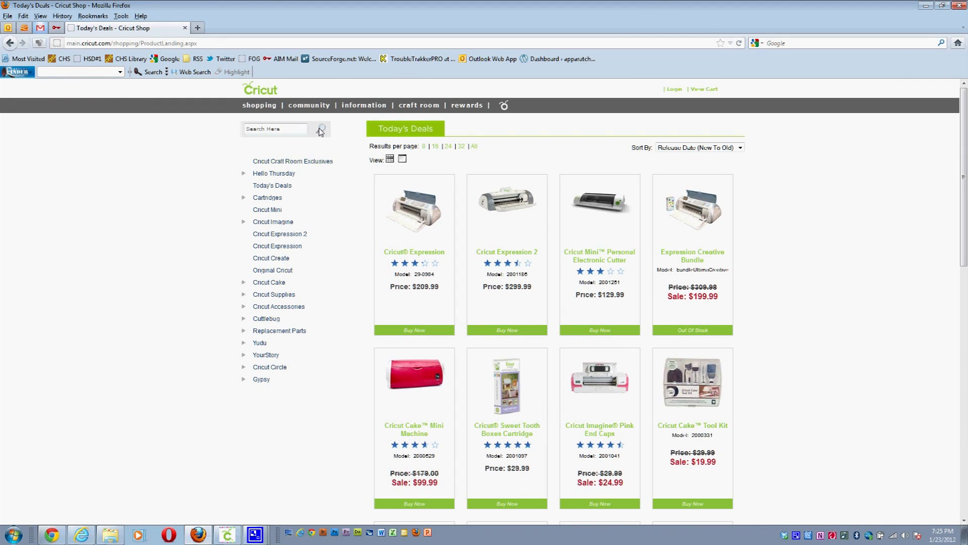
pyautogui.click(244, 197)
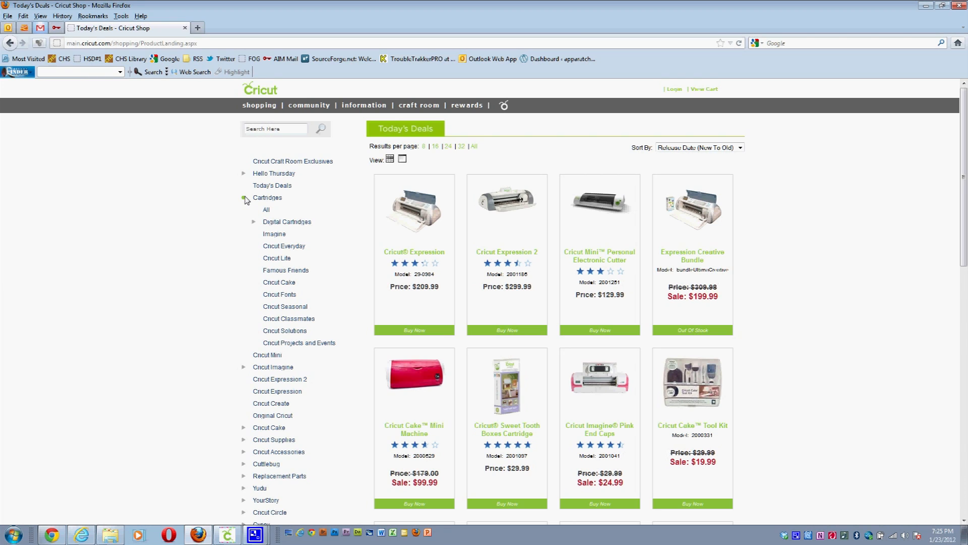
pyautogui.click(254, 223)
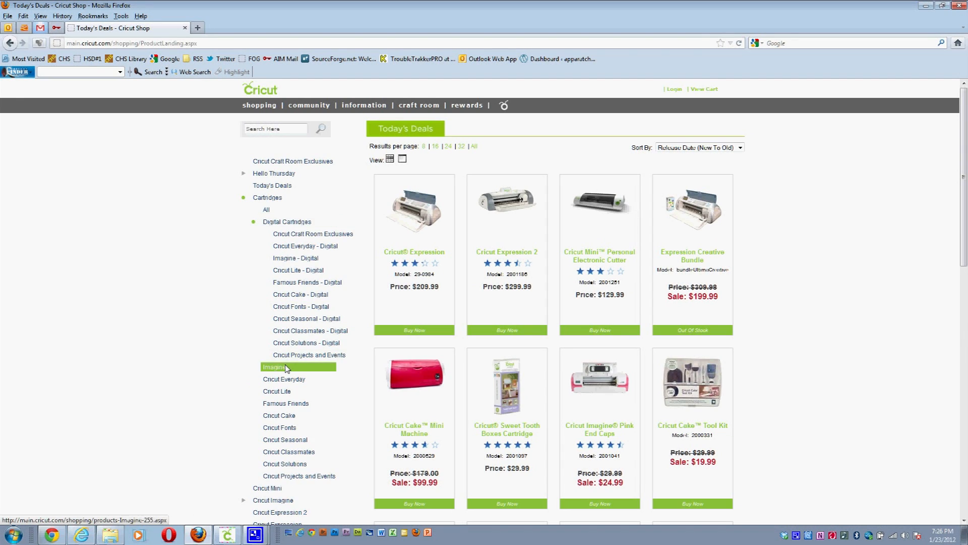
pyautogui.click(281, 234)
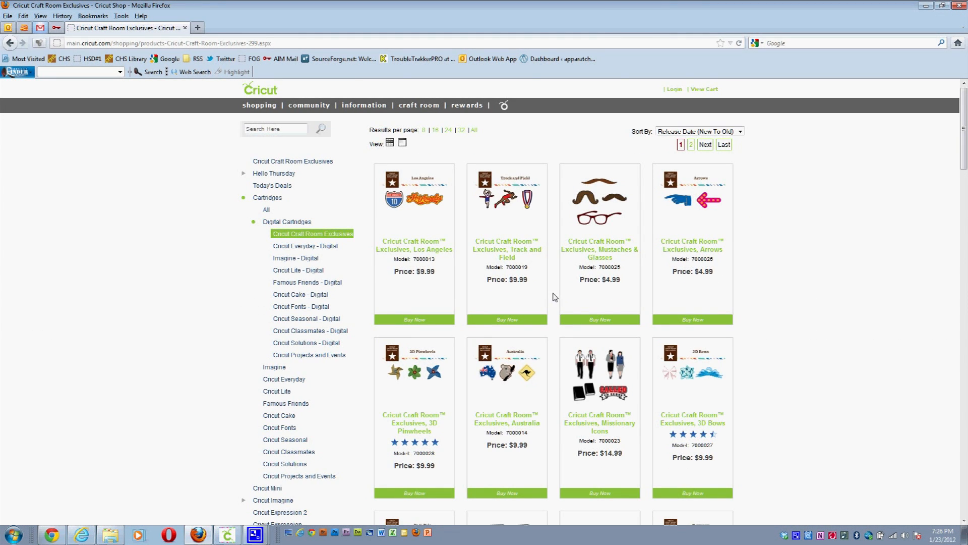
pyautogui.scroll(-6, 556, 297)
pyautogui.scroll(-9, 555, 297)
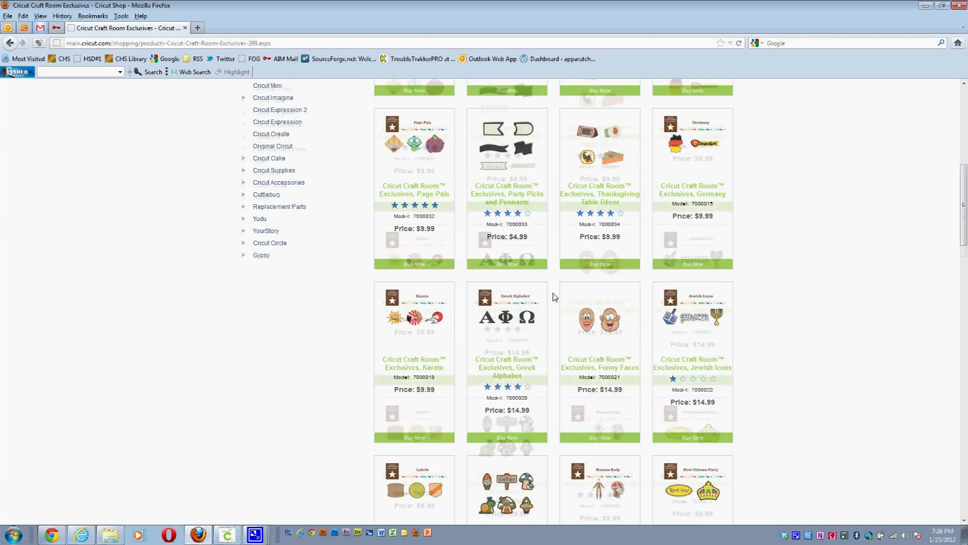
pyautogui.scroll(-9, 555, 297)
pyautogui.scroll(-12, 555, 298)
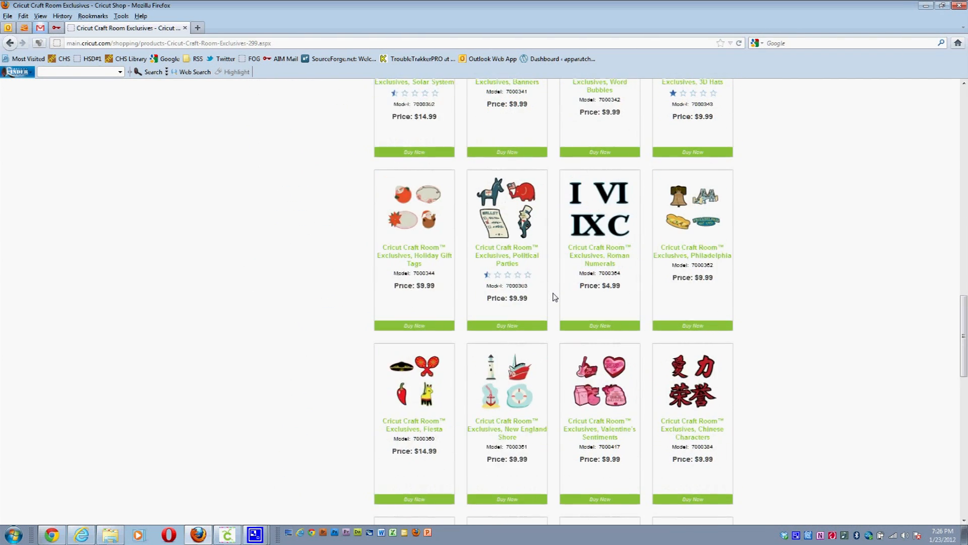
pyautogui.scroll(-4, 604, 300)
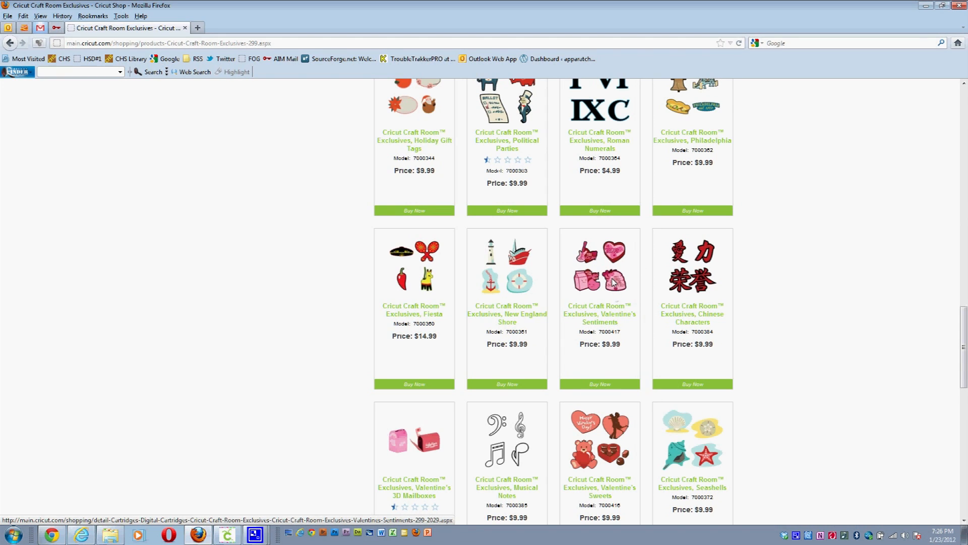
pyautogui.scroll(-3, 620, 353)
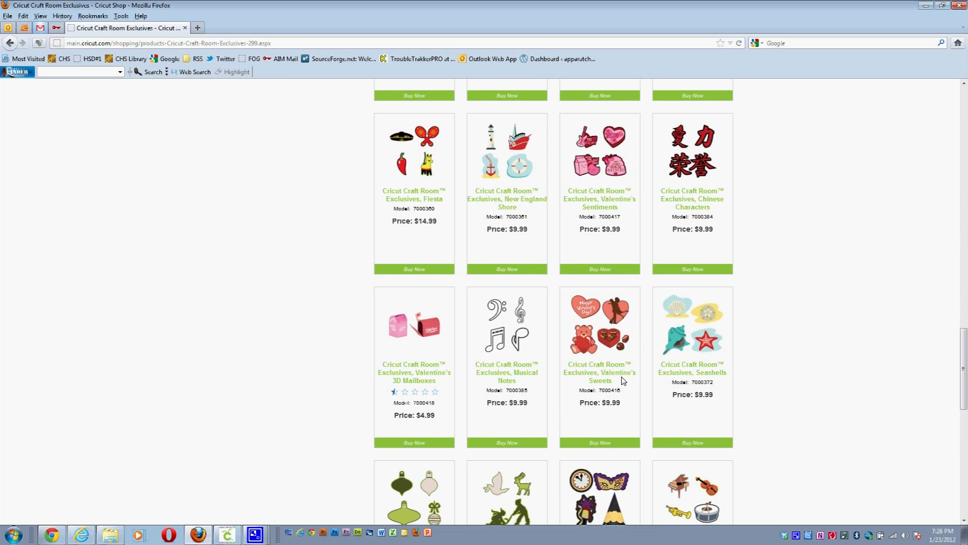
# Step: Add the Valentine's Sweets cartridge to the shopping cart from its product page
pyautogui.click(617, 376)
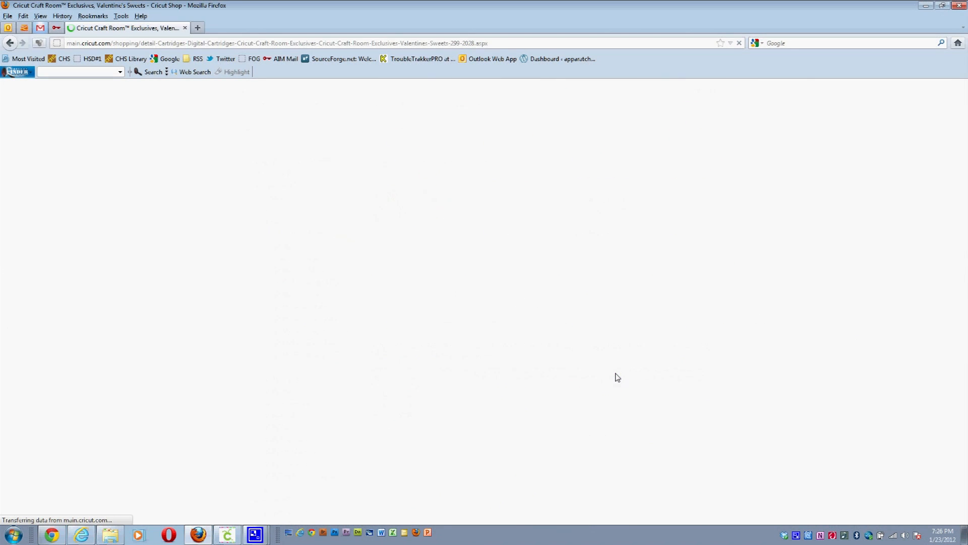
pyautogui.scroll(-2, 601, 373)
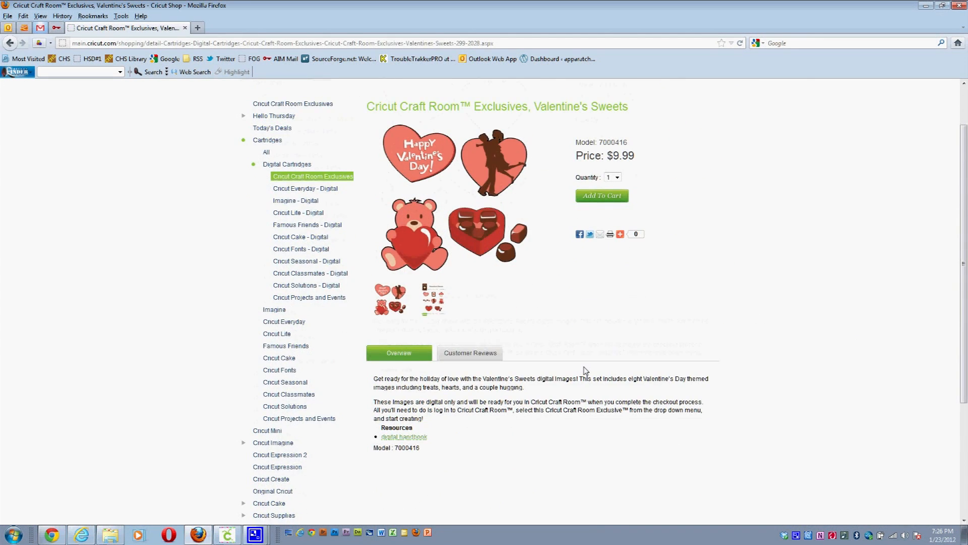
pyautogui.scroll(-2, 585, 370)
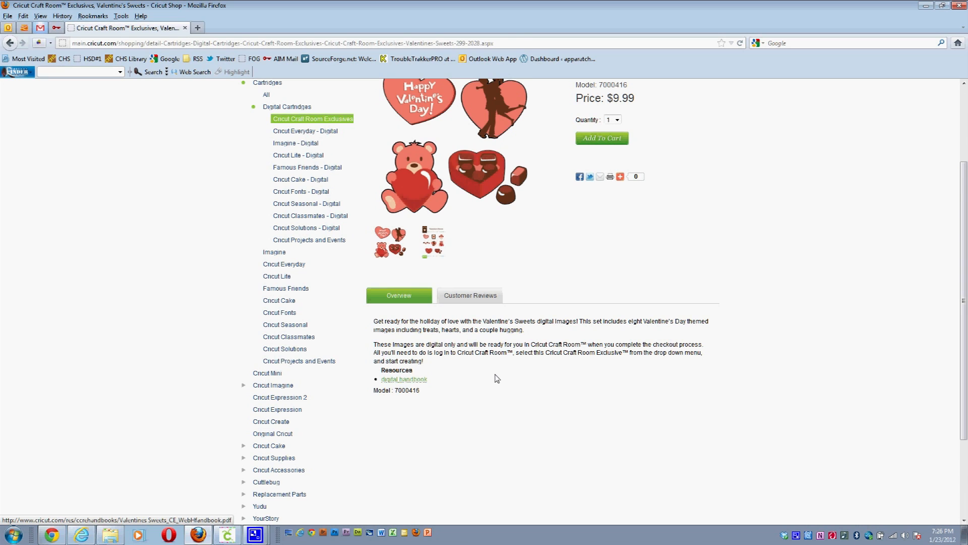
pyautogui.scroll(4, 497, 379)
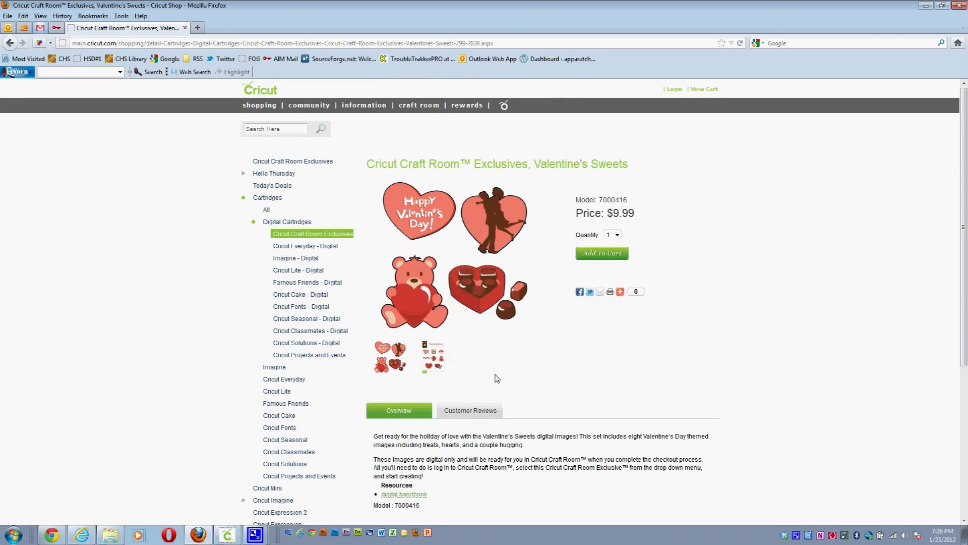
pyautogui.click(610, 254)
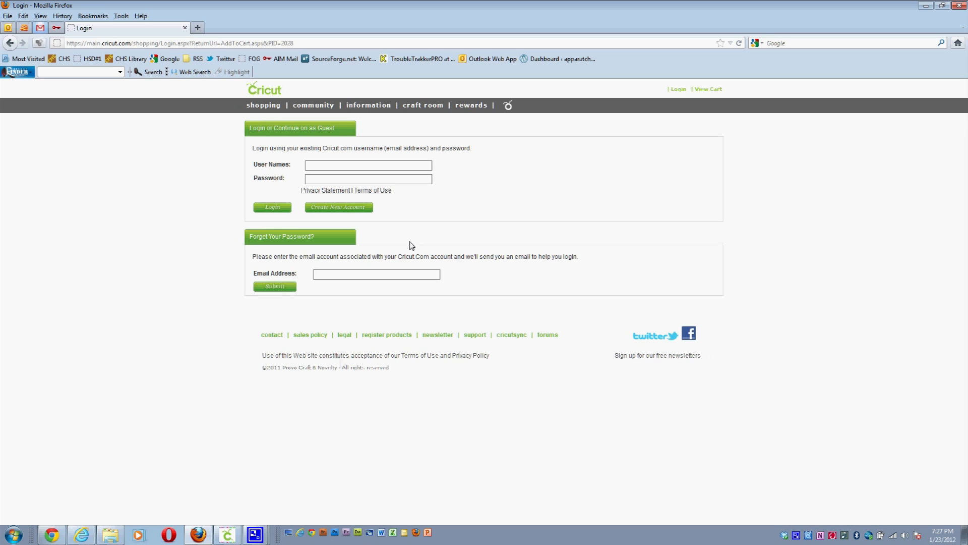
# Step: Switch from the browser to the Cricut Craft Room sign-in window
pyautogui.click(237, 536)
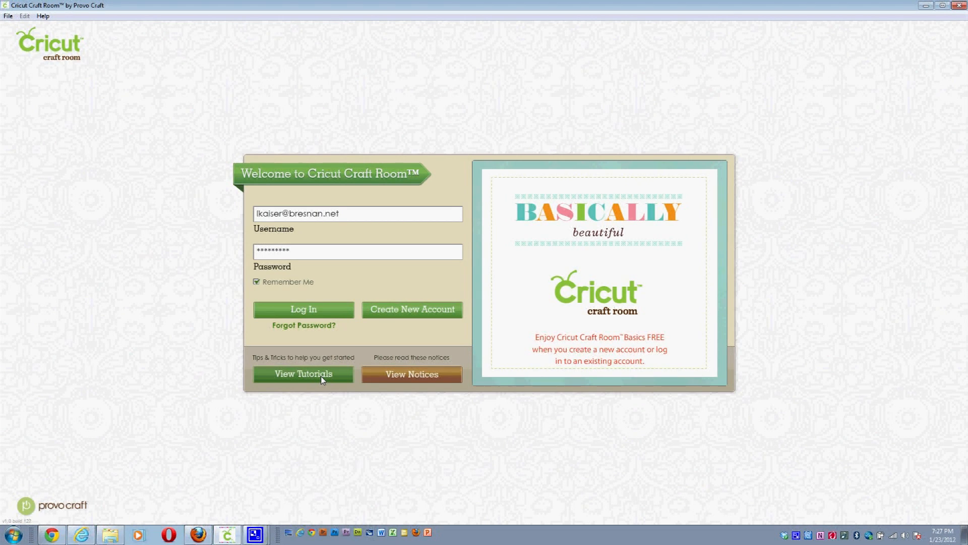
# Step: Log in and create a new blank project named 'test'
pyautogui.click(323, 310)
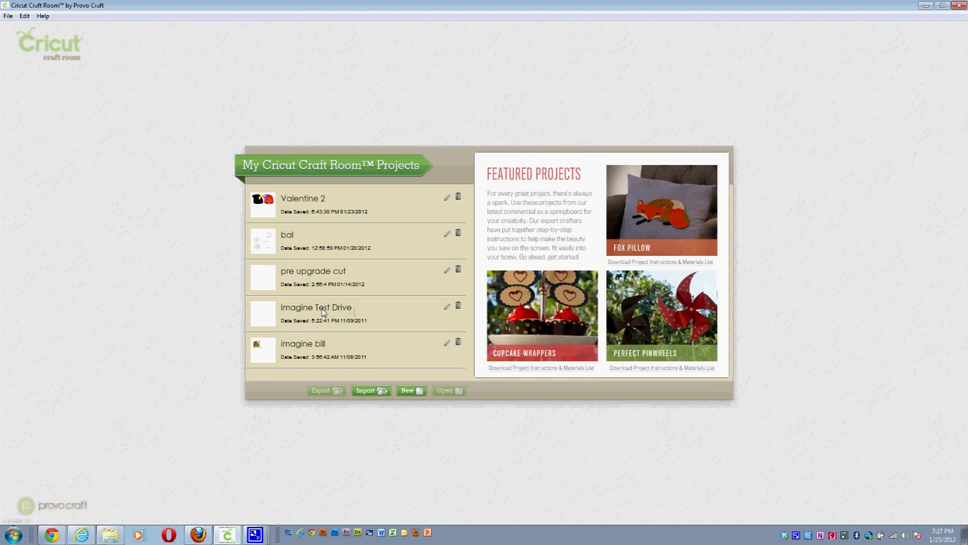
pyautogui.click(407, 390)
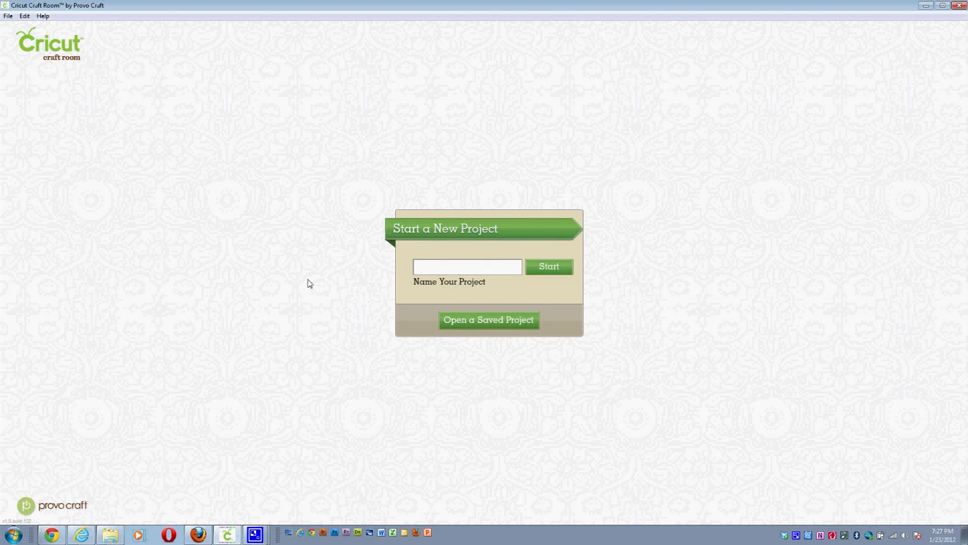
pyautogui.write('test')
pyautogui.click(555, 266)
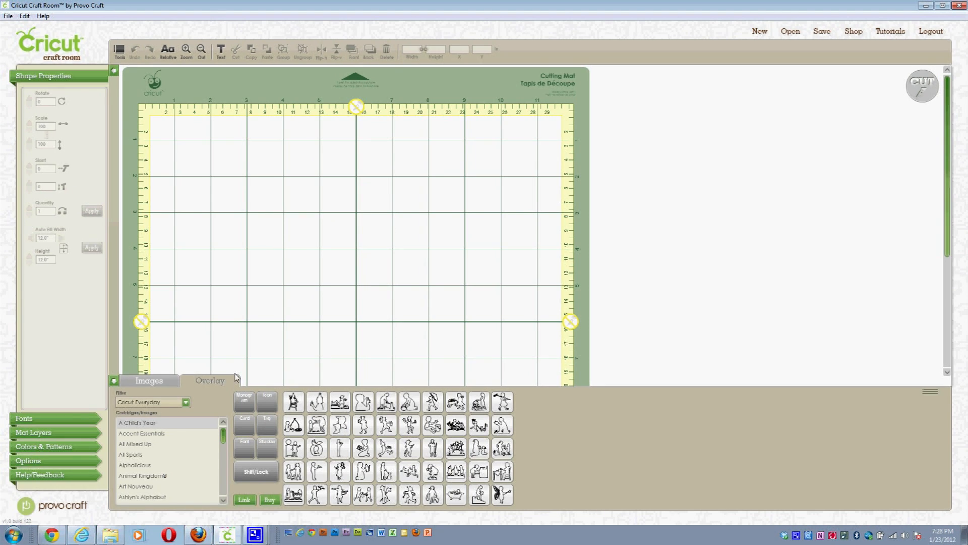
# Step: Filter the cartridge library to Craft Room Exclusives
pyautogui.click(186, 402)
pyautogui.scroll(-1, 189, 444)
pyautogui.moveTo(190, 451); pyautogui.dragTo(183, 428)
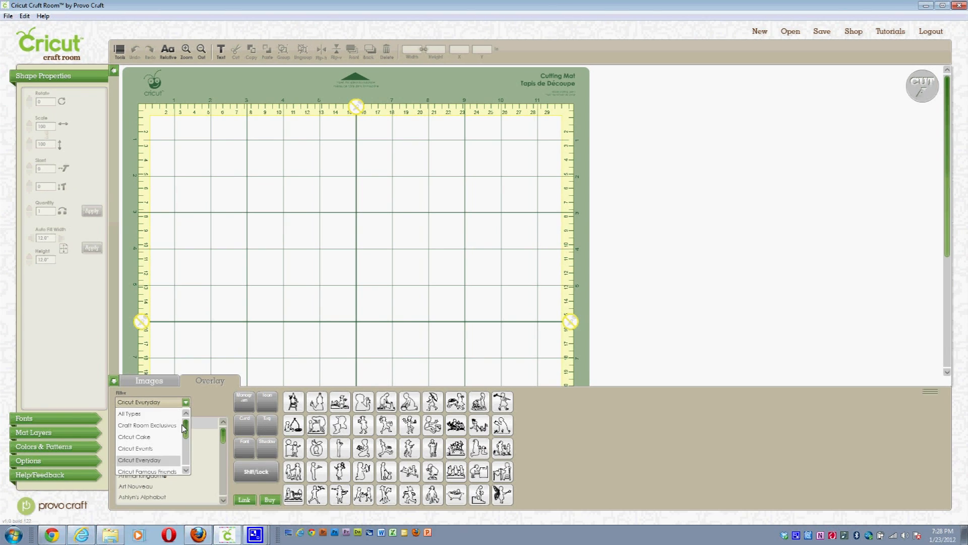
pyautogui.click(169, 425)
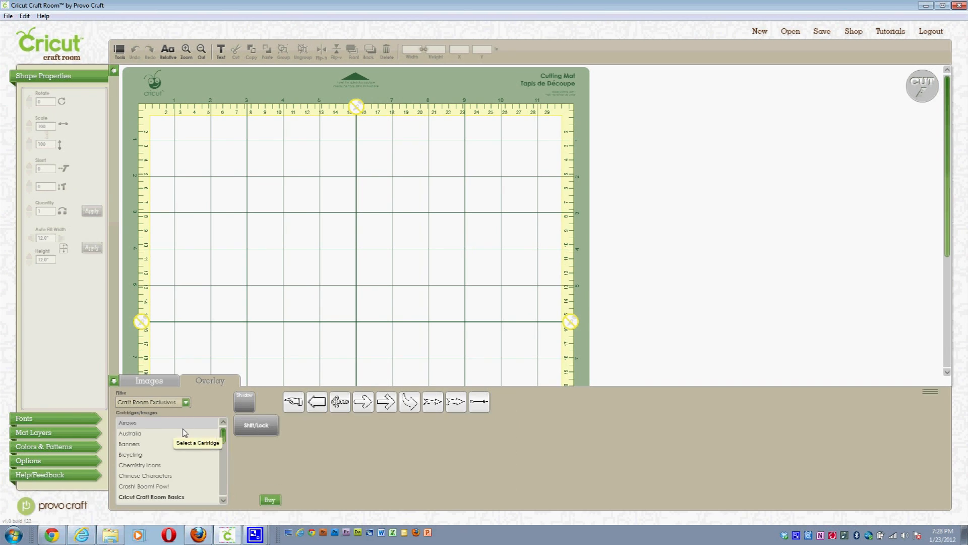
# Step: Load the Valentine's 3D Mailboxes cartridge images from the filtered list
pyautogui.click(223, 499)
pyautogui.click(225, 500)
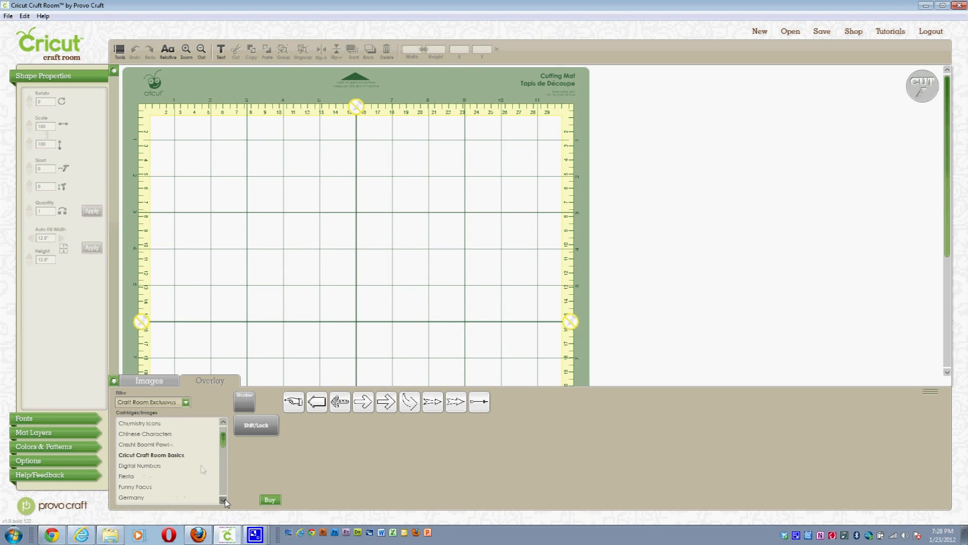
pyautogui.scroll(-1, 176, 445)
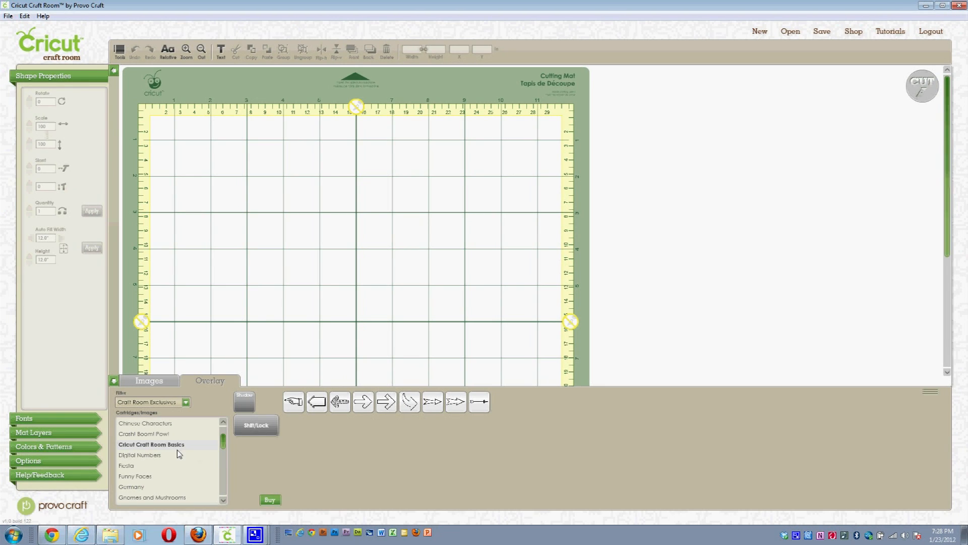
pyautogui.scroll(-5, 224, 505)
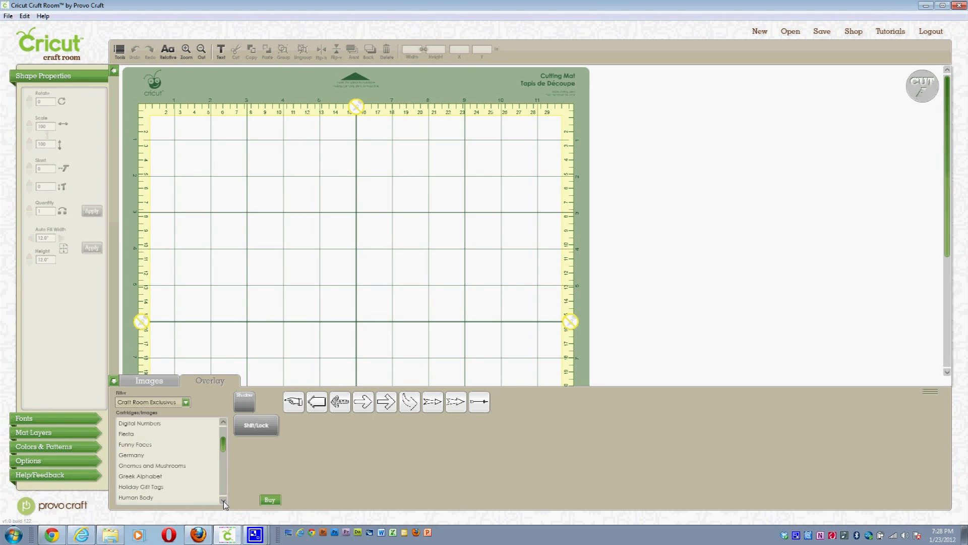
pyautogui.scroll(-5, 225, 504)
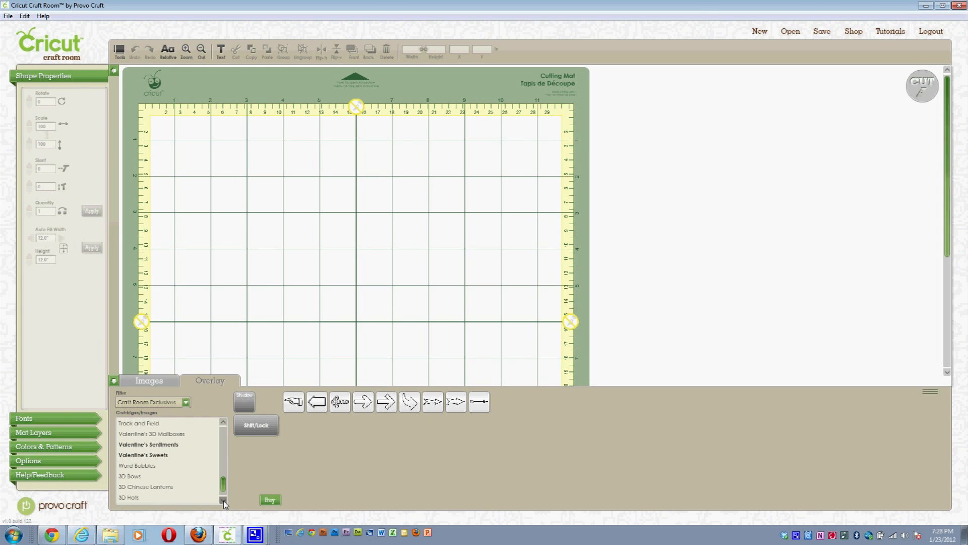
pyautogui.click(169, 435)
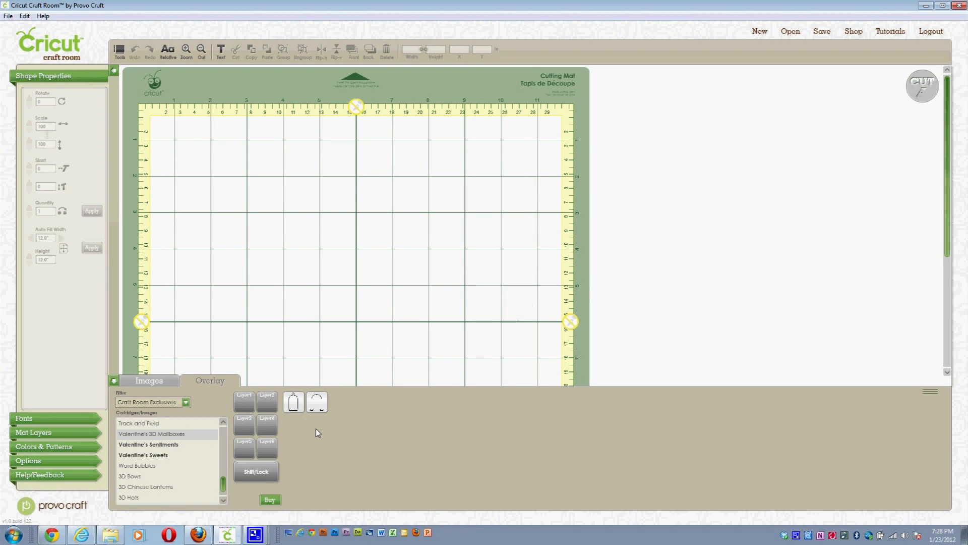
pyautogui.moveTo(317, 410)
# Step: Tick Fill Mode Enabled in the Craft Room program settings
pyautogui.click(79, 461)
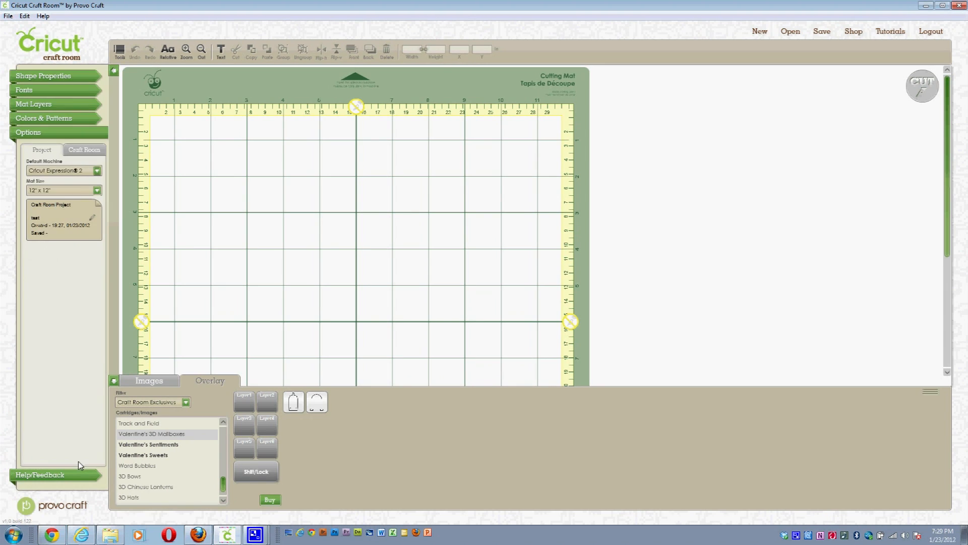
pyautogui.click(90, 156)
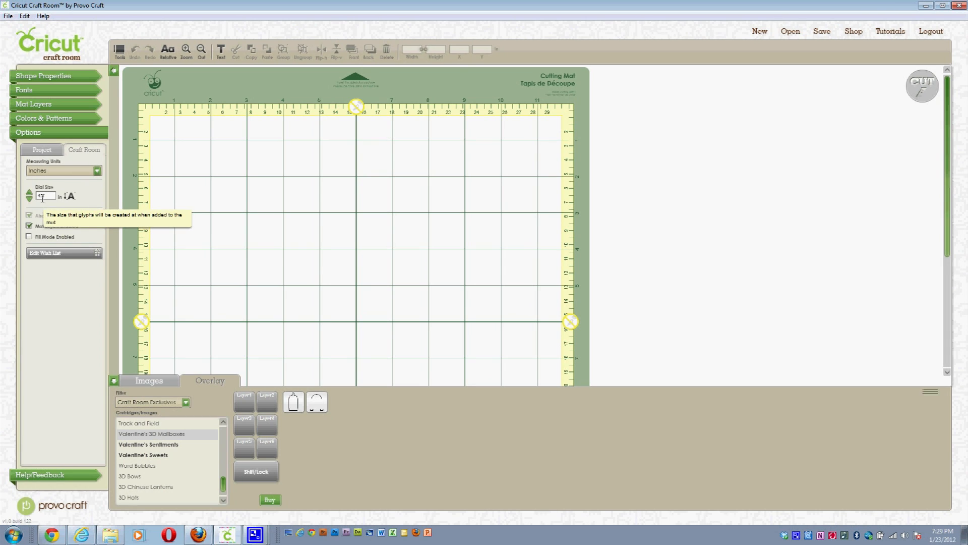
pyautogui.click(29, 237)
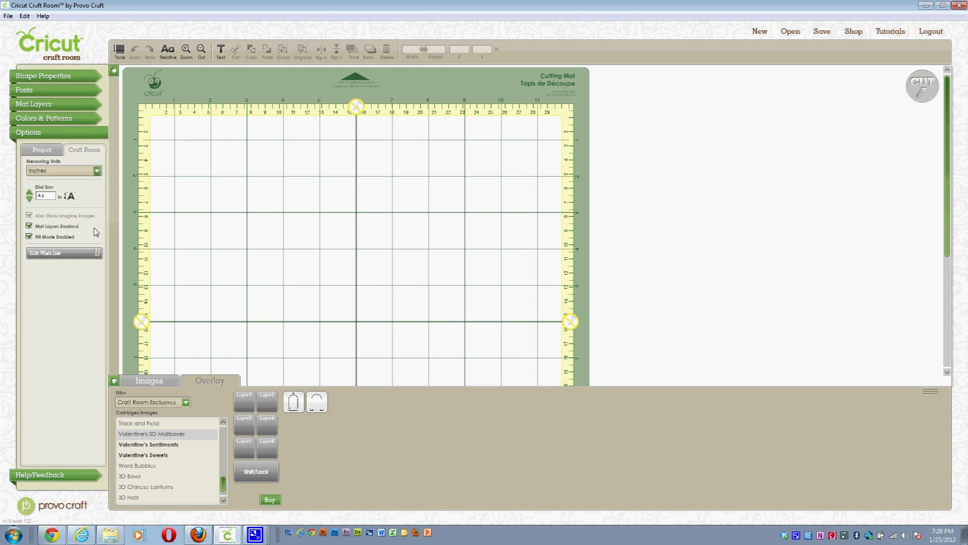
# Step: Place a red Valentine's Sentiments shadow shape at the mat's top-left
pyautogui.click(167, 444)
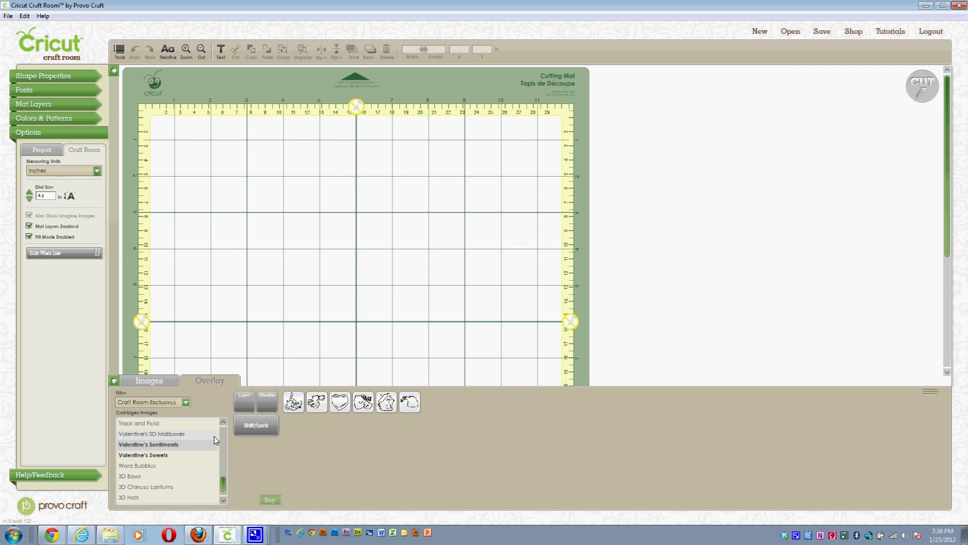
pyautogui.click(265, 429)
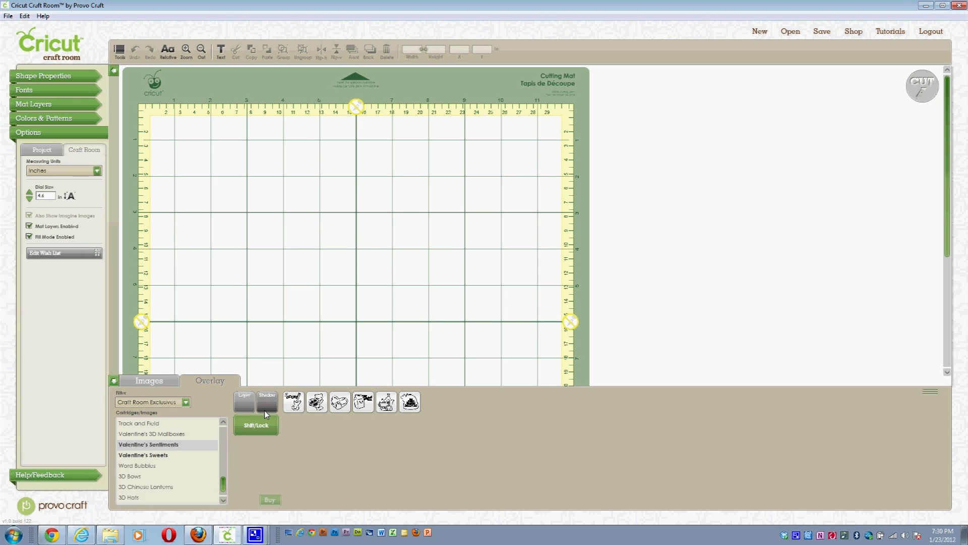
pyautogui.click(265, 411)
pyautogui.moveTo(361, 410)
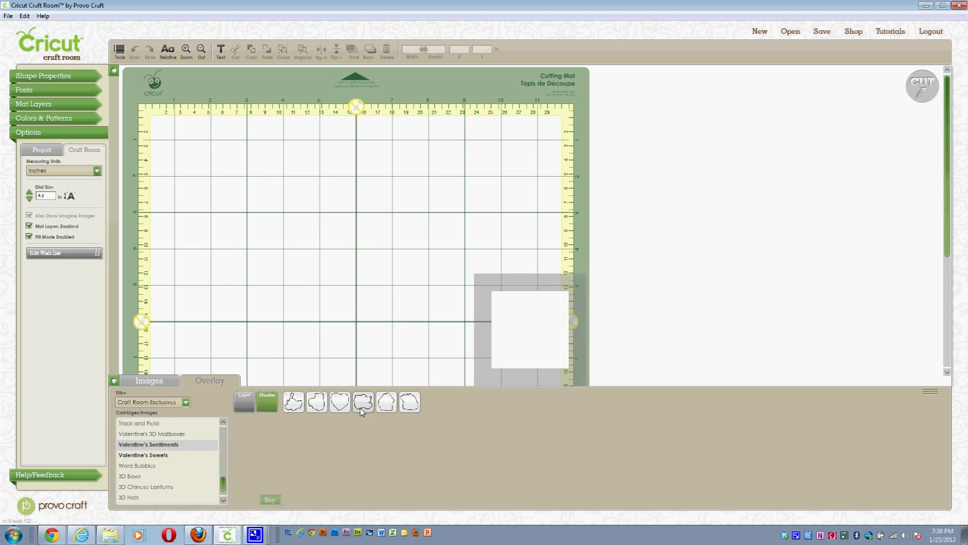
pyautogui.moveTo(361, 410); pyautogui.dragTo(298, 223)
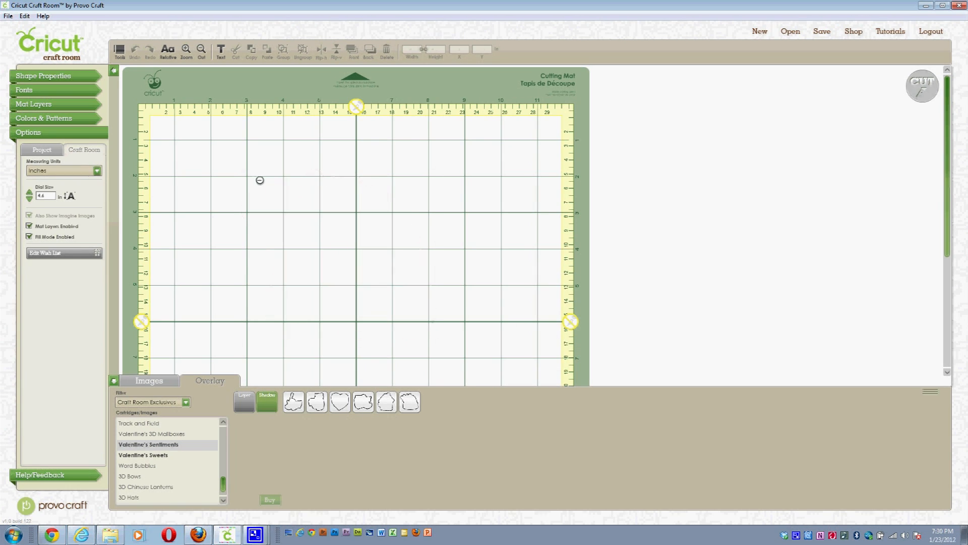
pyautogui.moveTo(249, 172); pyautogui.dragTo(163, 144)
# Step: Add a second shadow copy to the current layer, positioned beside the first
pyautogui.moveTo(410, 406)
pyautogui.moveTo(409, 403); pyautogui.dragTo(455, 213)
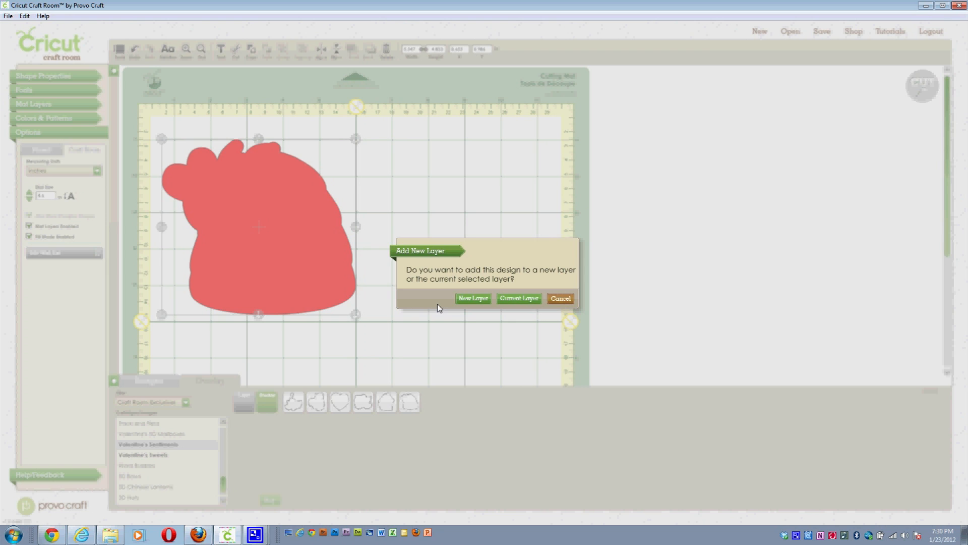
pyautogui.click(520, 299)
pyautogui.moveTo(503, 271); pyautogui.dragTo(418, 204)
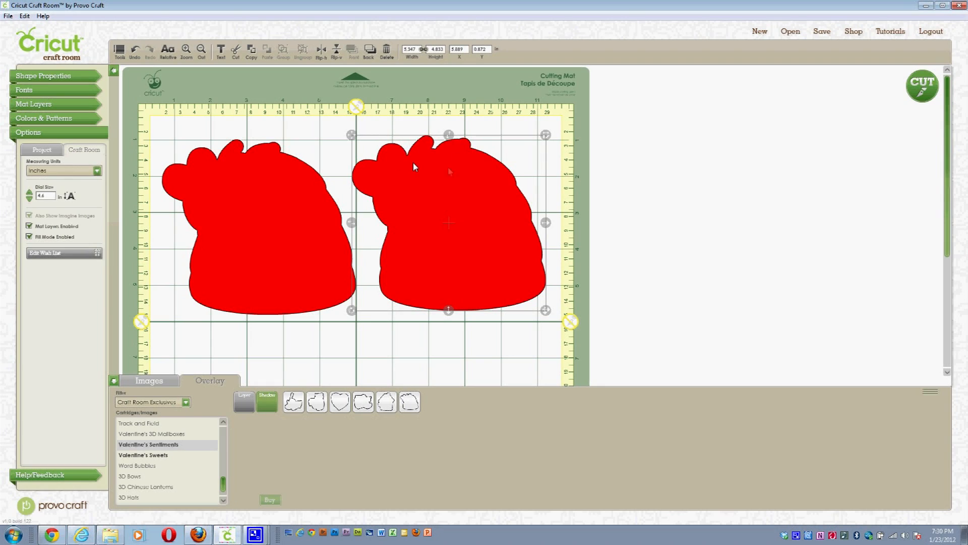
pyautogui.click(439, 342)
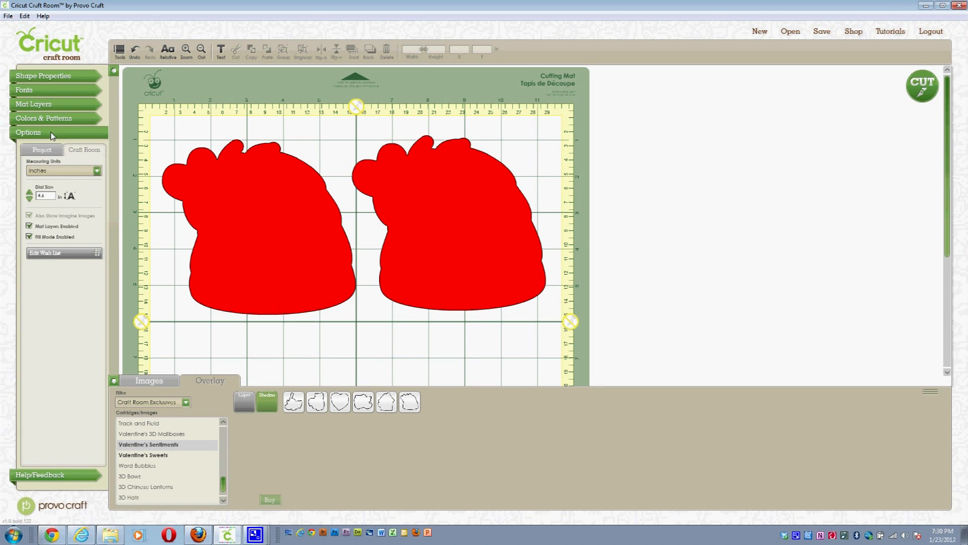
# Step: Recolour the First Layer from red to light green in Mat Layers
pyautogui.click(47, 104)
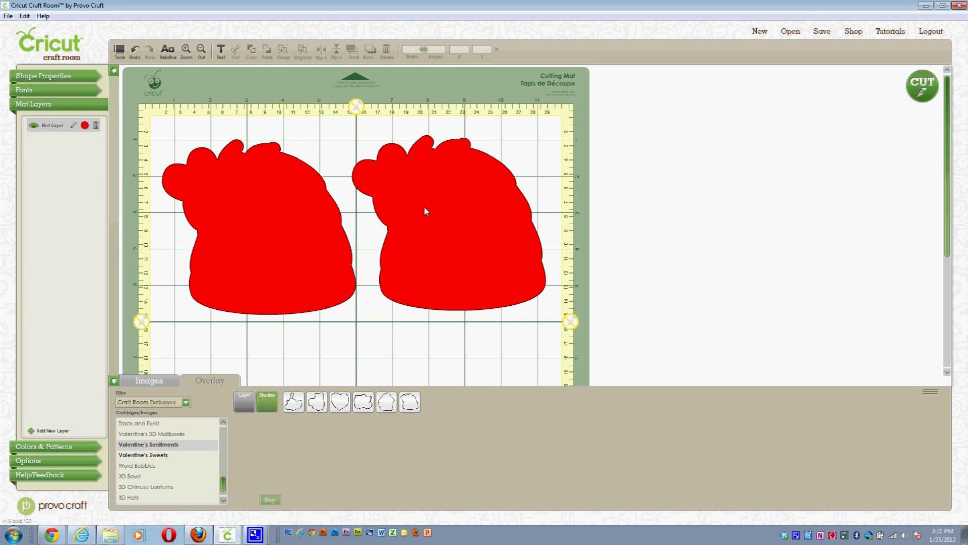
pyautogui.click(85, 126)
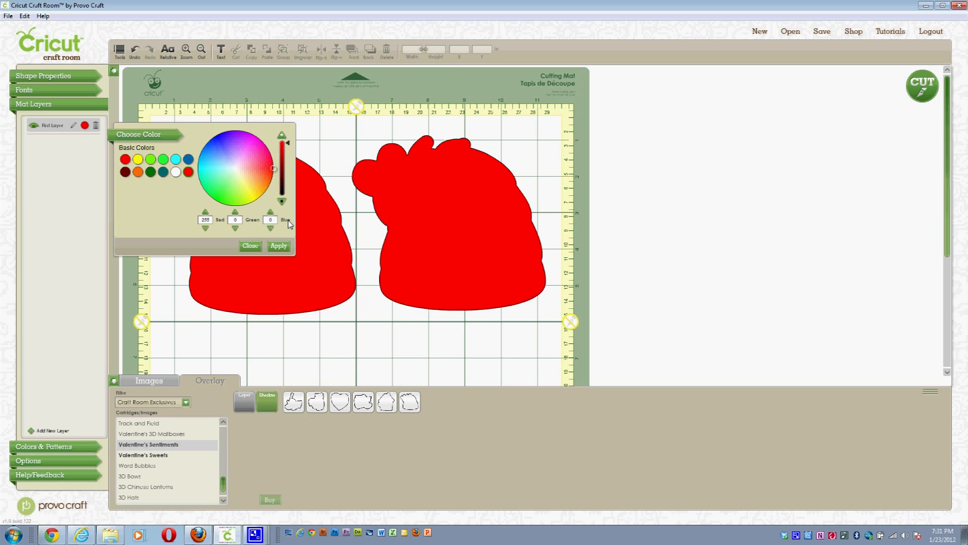
pyautogui.moveTo(270, 172); pyautogui.dragTo(239, 170)
pyautogui.click(210, 154)
pyautogui.click(151, 160)
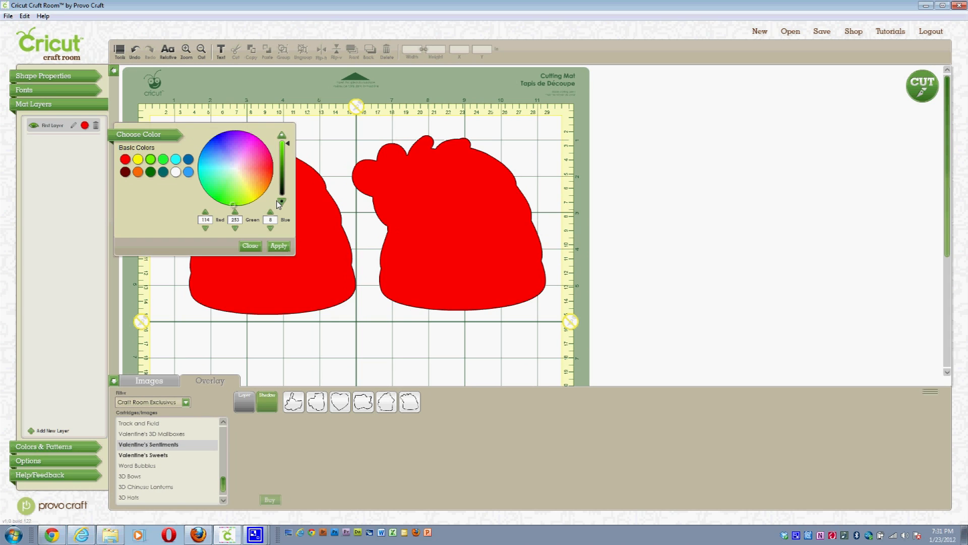
pyautogui.click(279, 246)
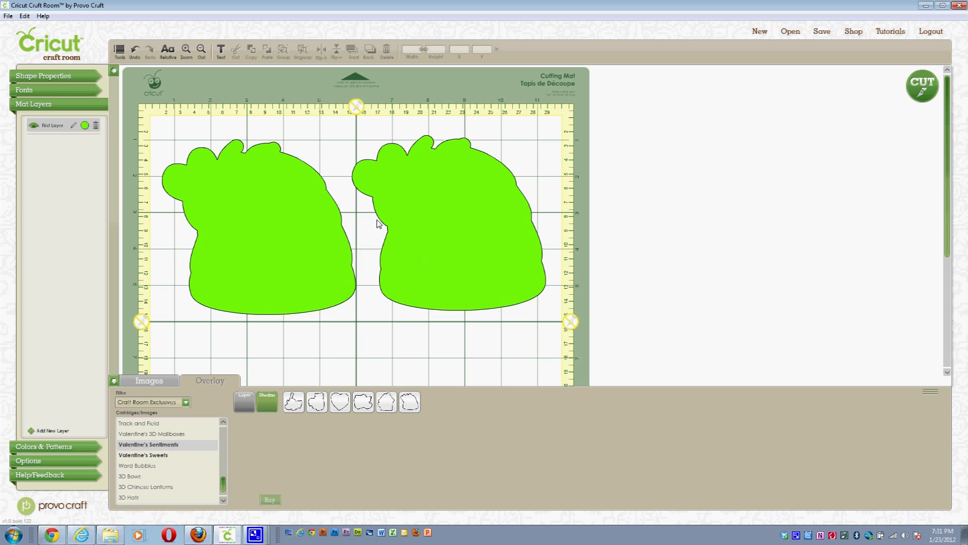
# Step: Add the orange BeeMine image on a new layer over the right shape, then drop the shifted sentiment image
pyautogui.click(270, 407)
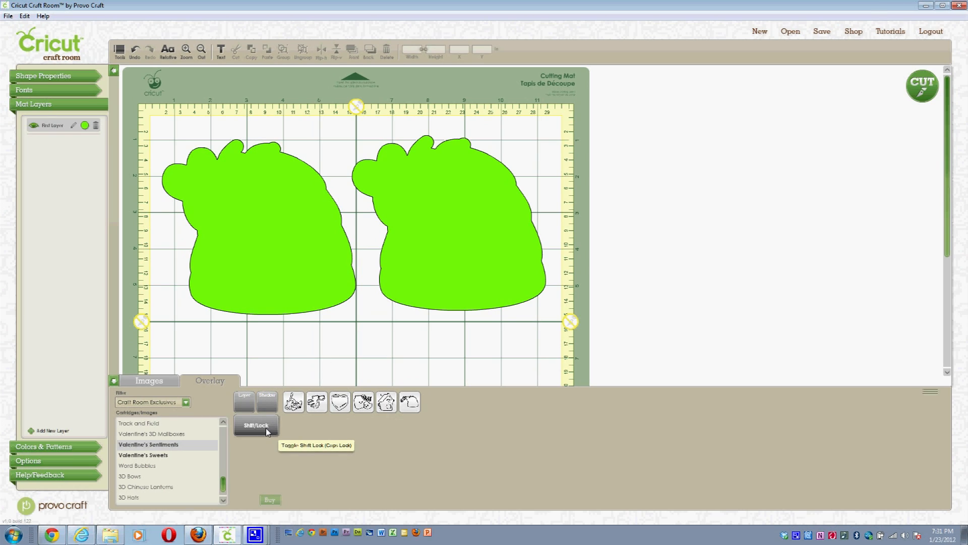
pyautogui.moveTo(408, 406)
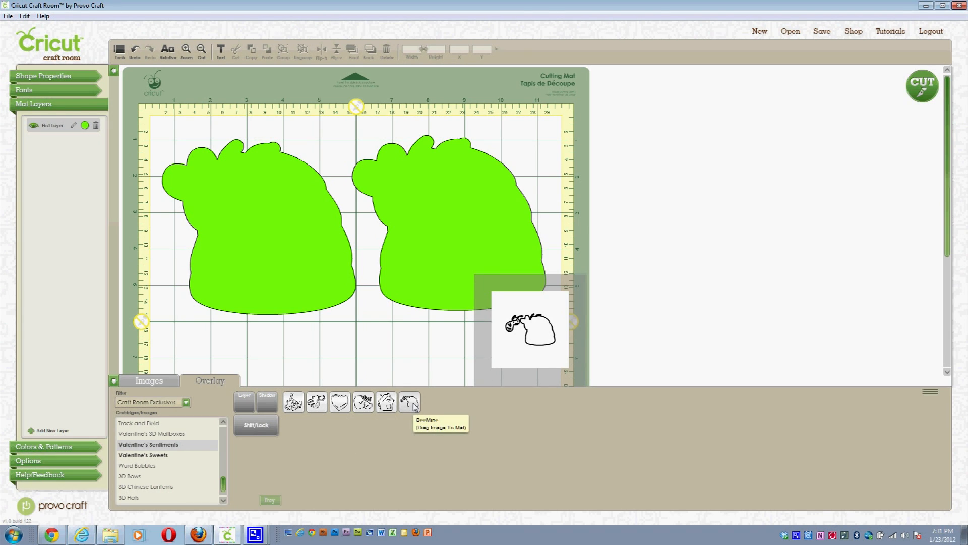
pyautogui.click(413, 404)
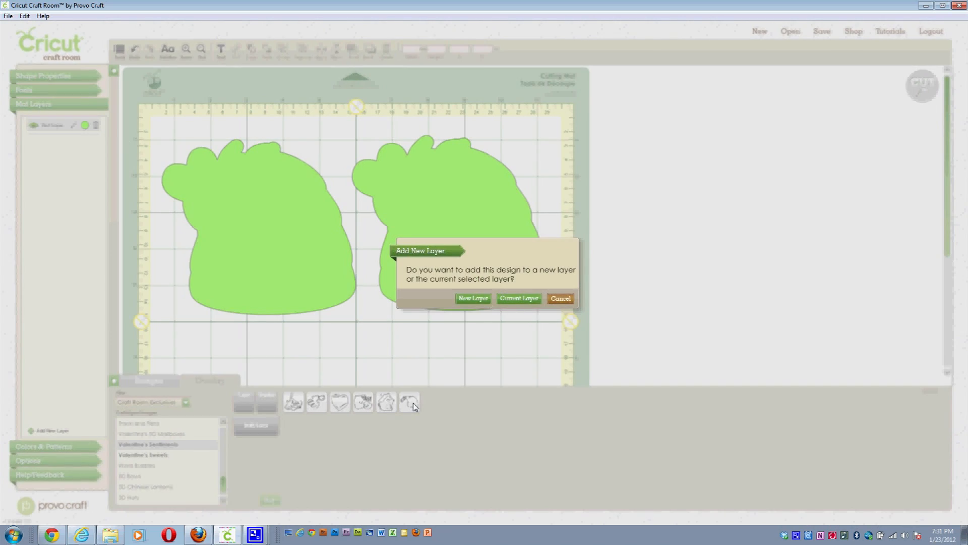
pyautogui.click(473, 297)
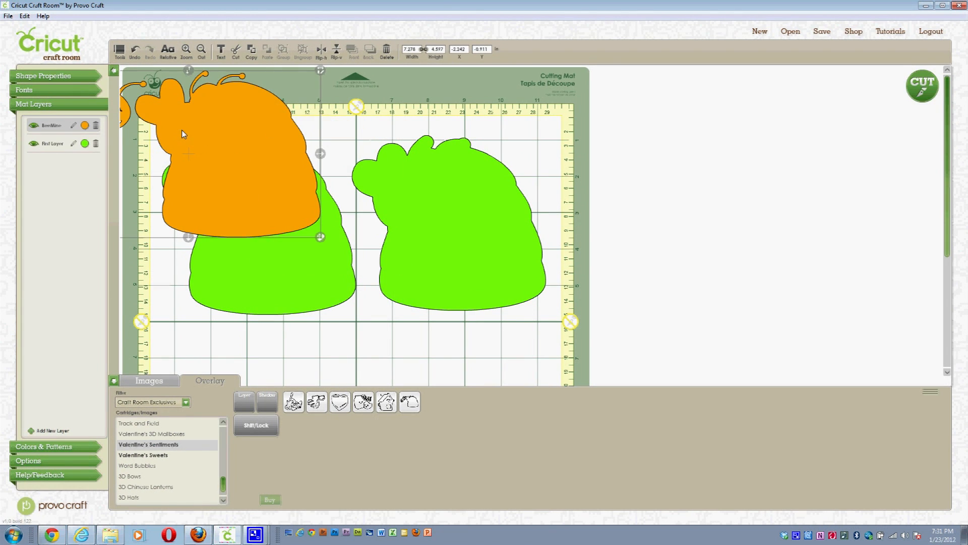
pyautogui.moveTo(183, 134); pyautogui.dragTo(391, 191)
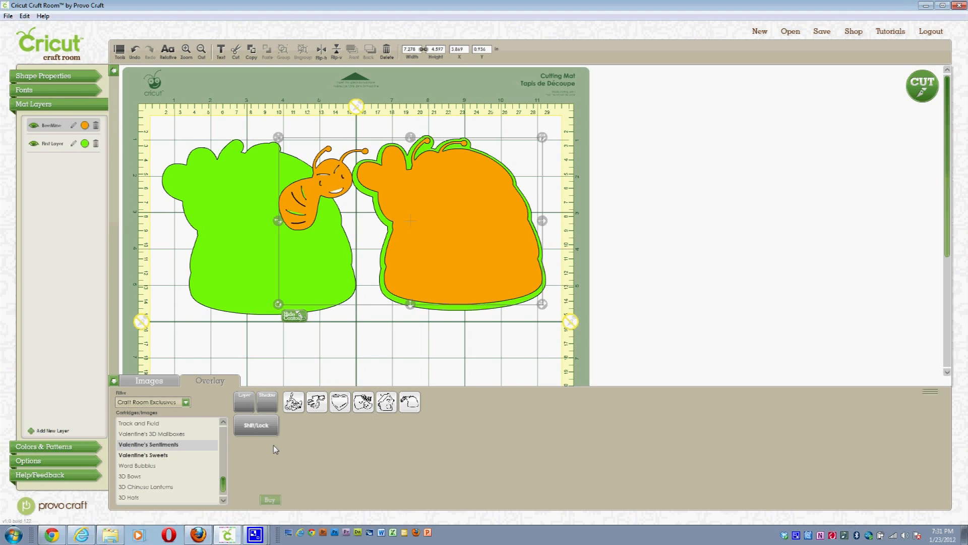
pyautogui.click(265, 426)
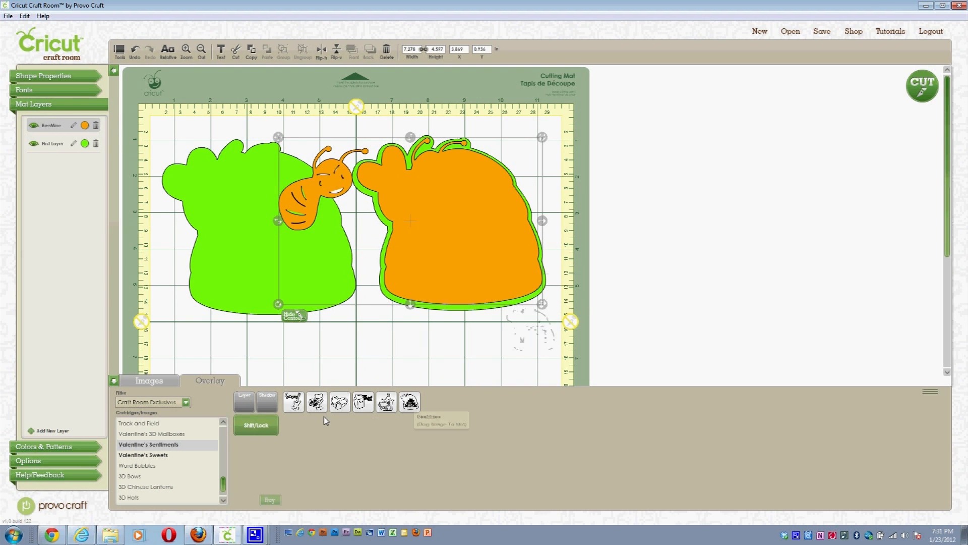
pyautogui.moveTo(409, 403); pyautogui.dragTo(428, 218)
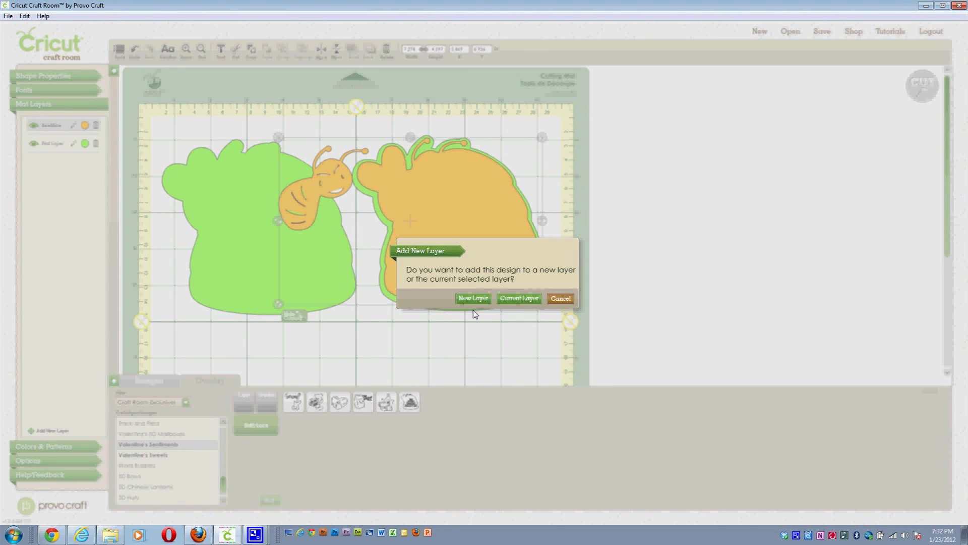
# Step: Put the blue 'HEY HONEY BEE MINE!' on a new layer and overlay the dark green vine
pyautogui.click(464, 297)
pyautogui.moveTo(464, 295); pyautogui.dragTo(437, 208)
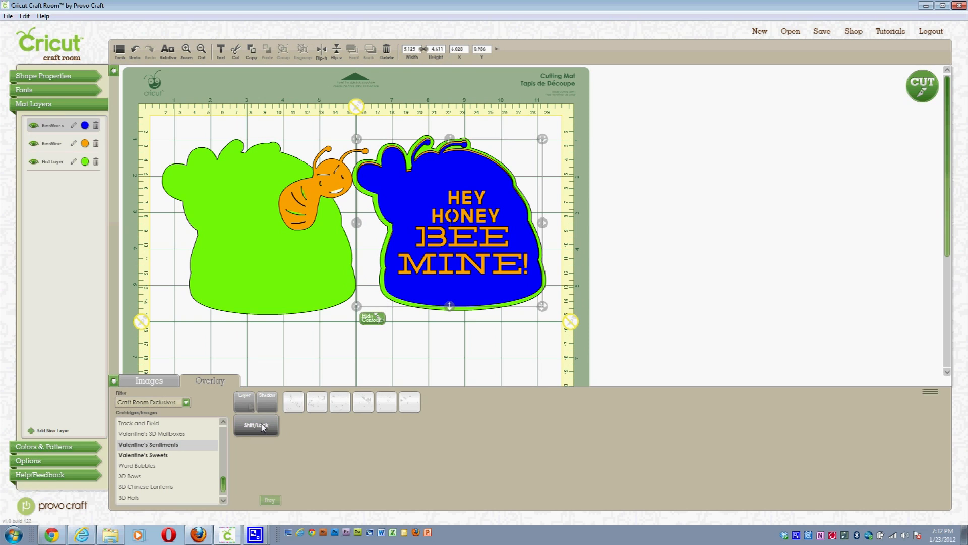
pyautogui.click(247, 403)
pyautogui.moveTo(413, 401); pyautogui.dragTo(436, 225)
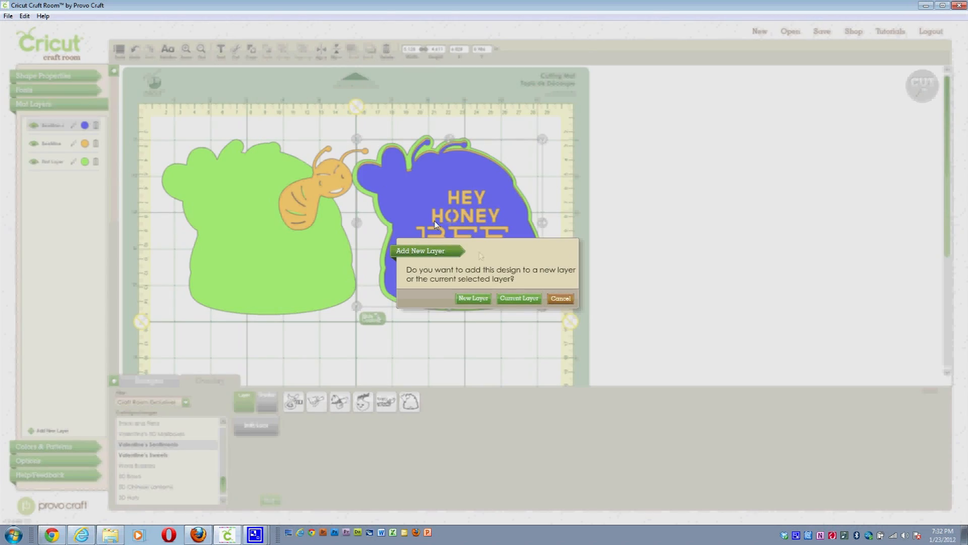
pyautogui.click(519, 298)
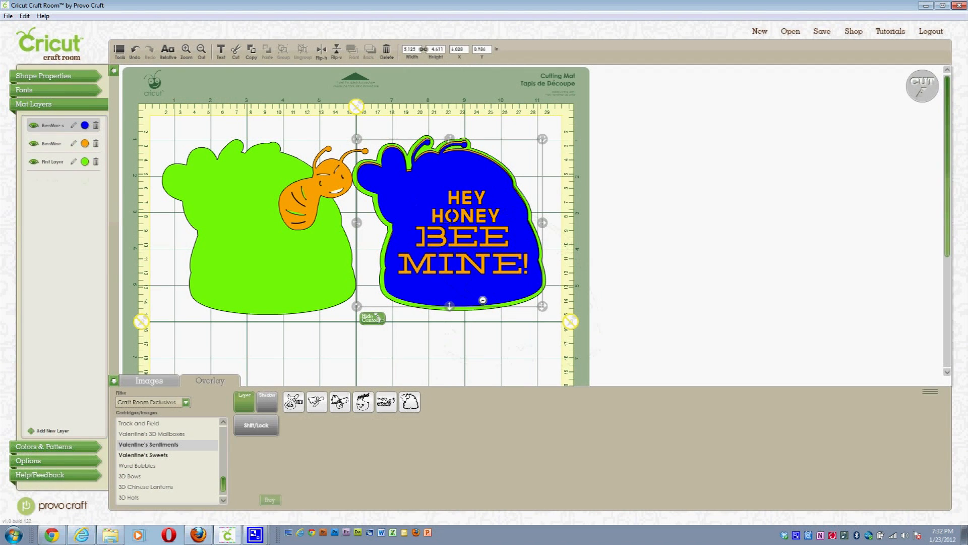
pyautogui.moveTo(451, 231); pyautogui.dragTo(384, 171)
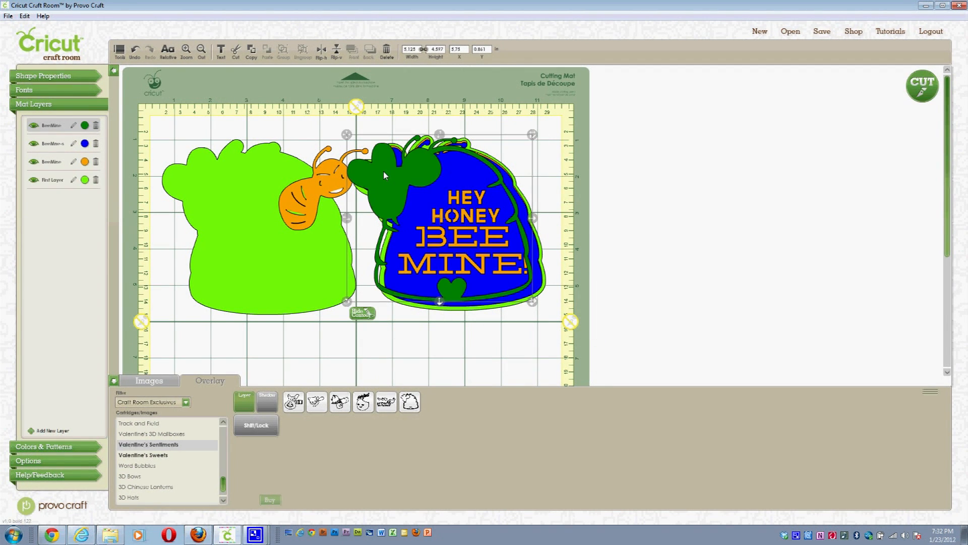
pyautogui.moveTo(393, 178); pyautogui.dragTo(393, 175)
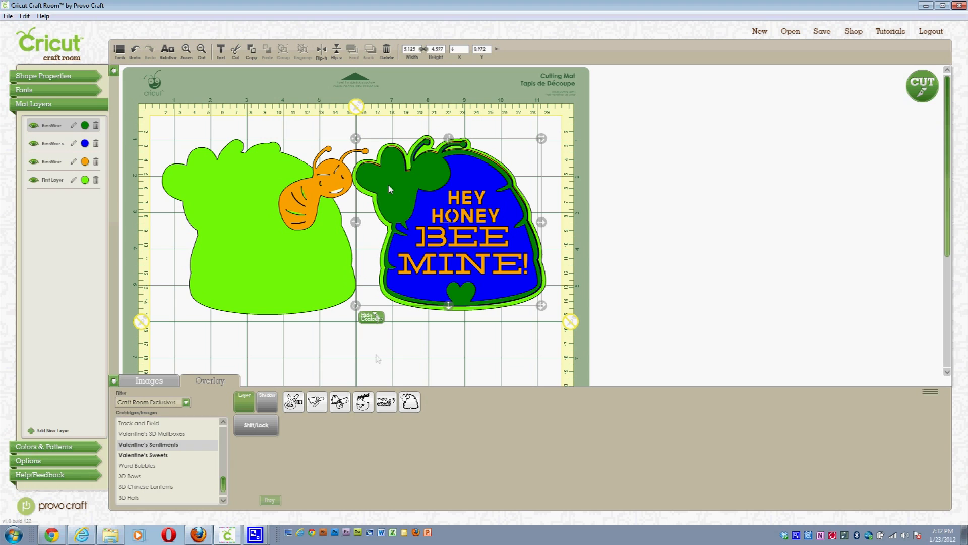
# Step: Add the yellow bee on a new fifth layer, sitting on the dark green leaf
pyautogui.click(243, 433)
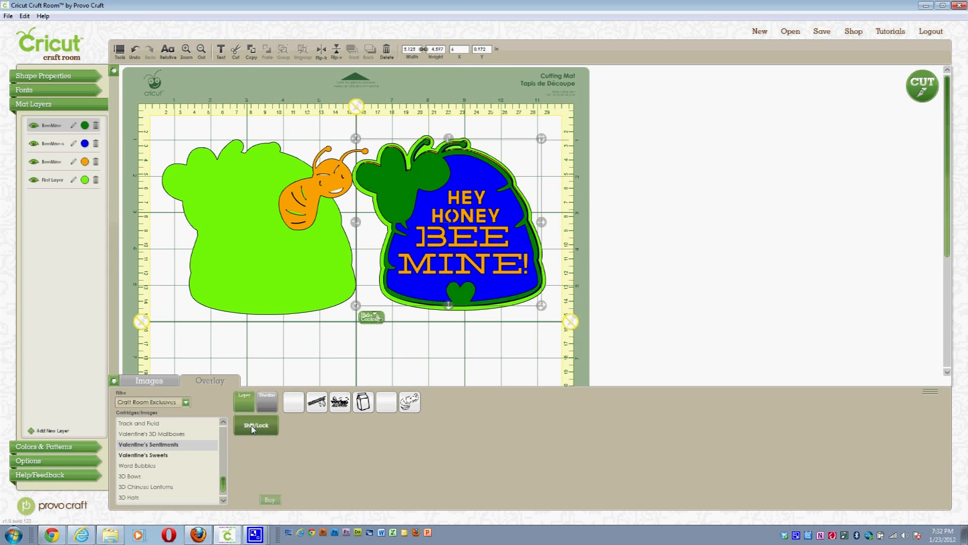
pyautogui.moveTo(416, 408)
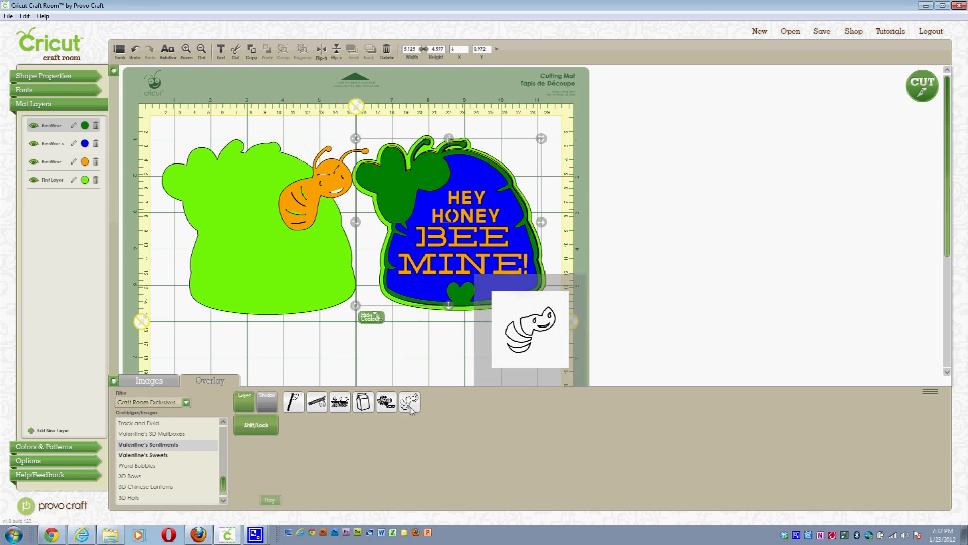
pyautogui.click(385, 166)
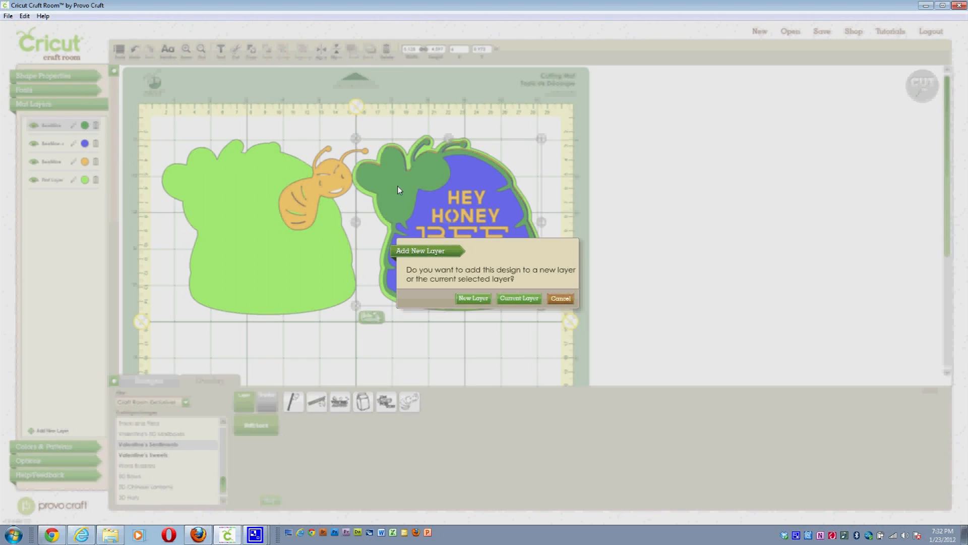
pyautogui.click(480, 300)
pyautogui.moveTo(429, 208); pyautogui.dragTo(414, 188)
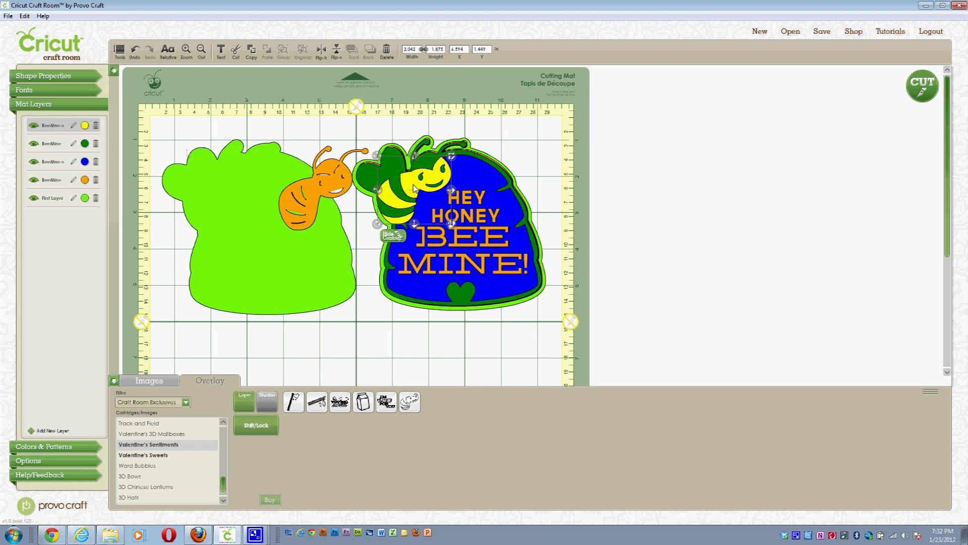
# Step: Drag the blue BeeMine-s layer above the dark green BeeMine layer, leaving its name unchanged, then deselect
pyautogui.click(74, 127)
pyautogui.click(50, 223)
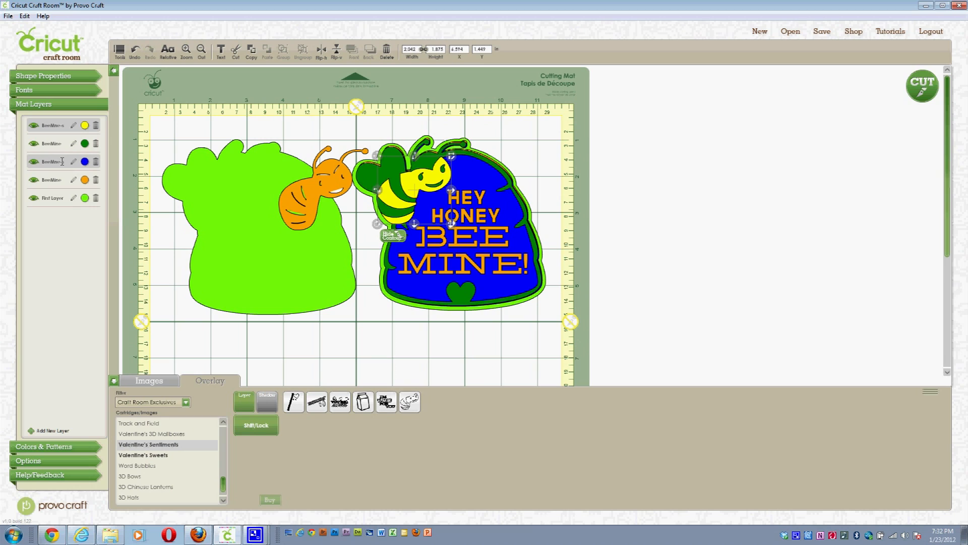
pyautogui.moveTo(62, 161)
pyautogui.mouseDown()
pyautogui.moveTo(68, 145)
pyautogui.moveTo(71, 163)
pyautogui.mouseUp()
pyautogui.click(485, 336)
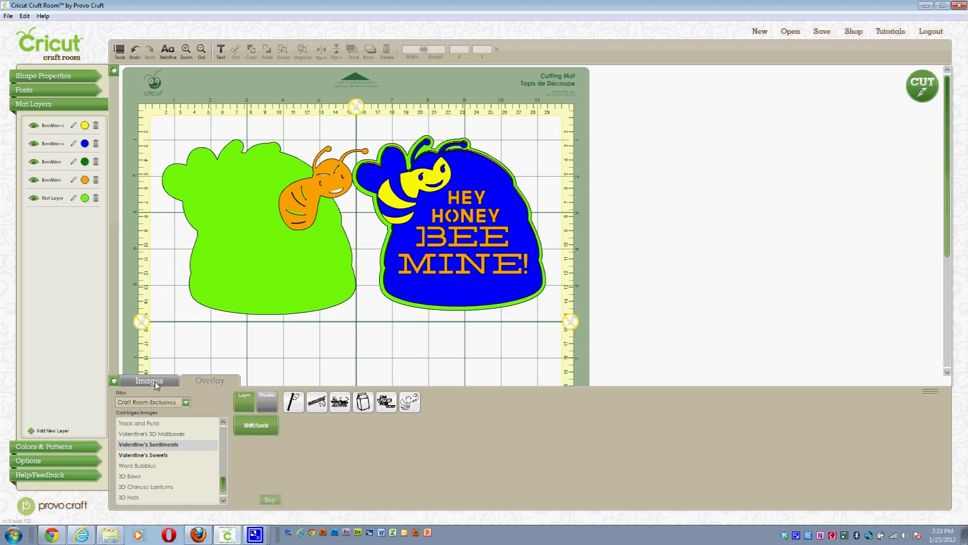
# Step: Open the saved Valentine 2 project from My Cricut Craft Room Projects
pyautogui.click(791, 32)
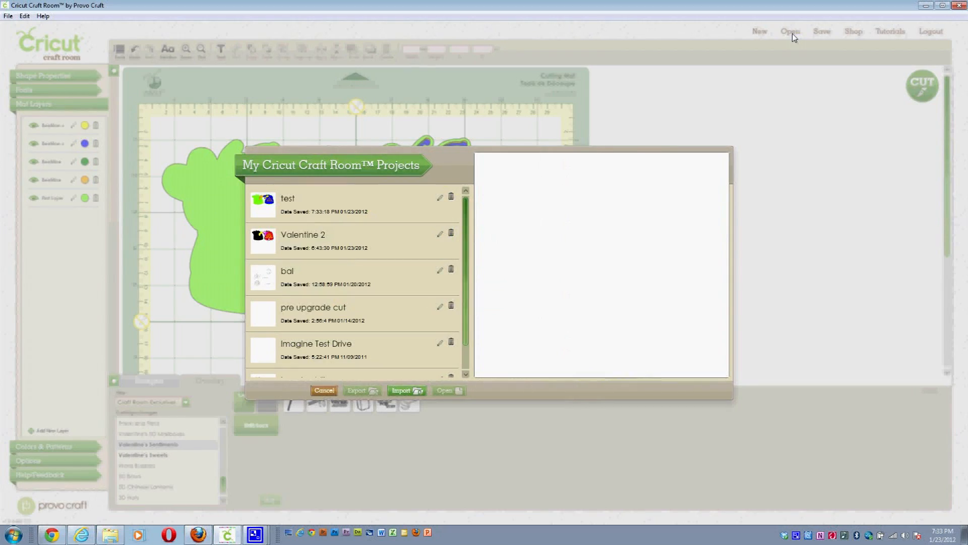
pyautogui.click(314, 235)
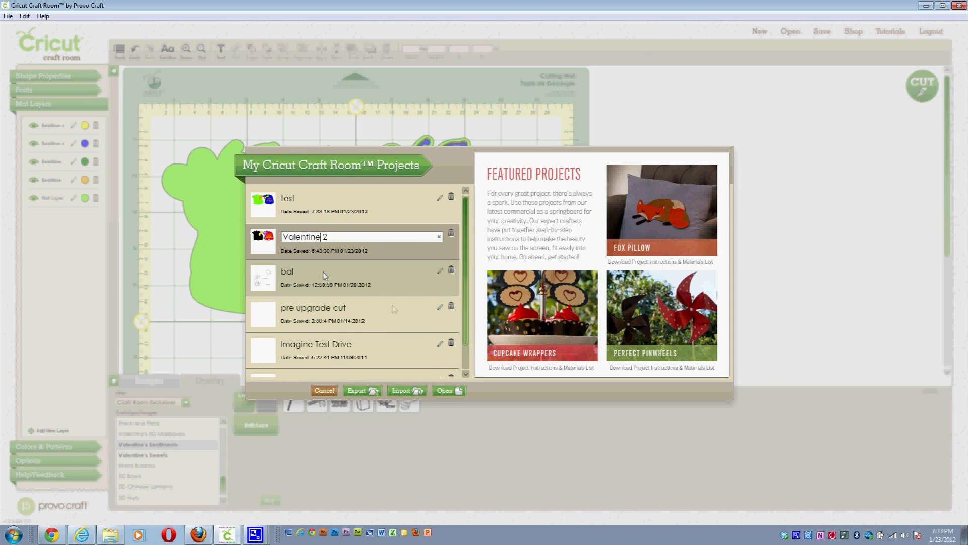
pyautogui.click(449, 391)
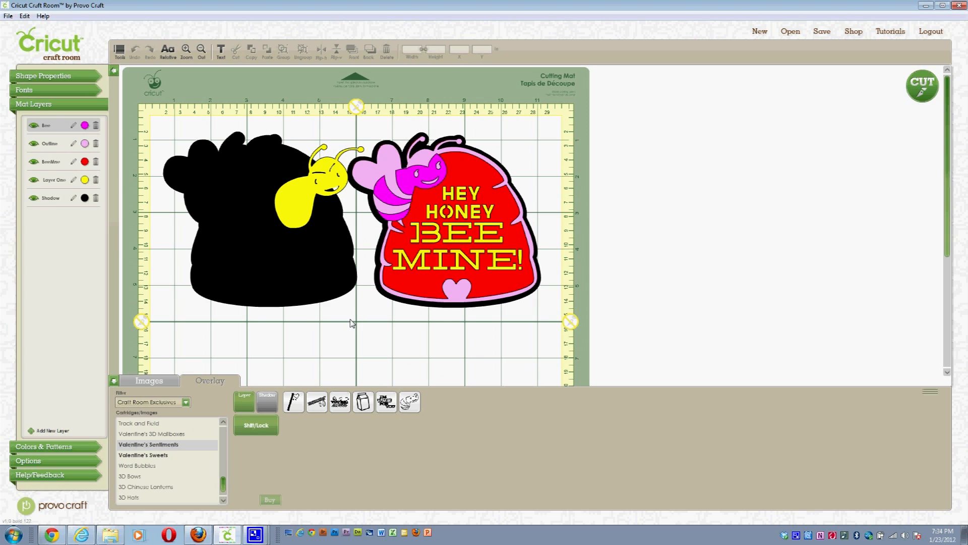
# Step: Briefly hide and reshow the Bee and Outline layers, then start a cut to choose the device
pyautogui.click(33, 126)
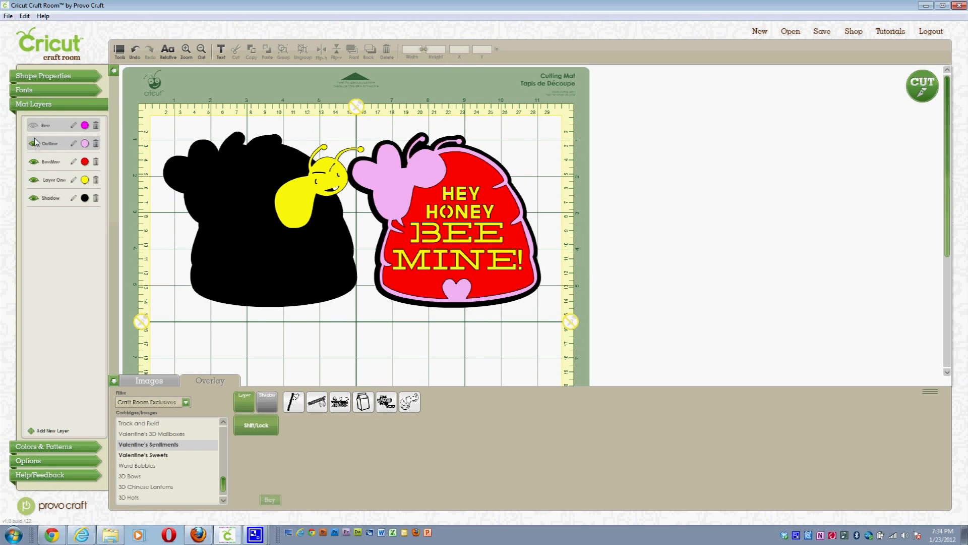
pyautogui.click(34, 144)
pyautogui.click(34, 126)
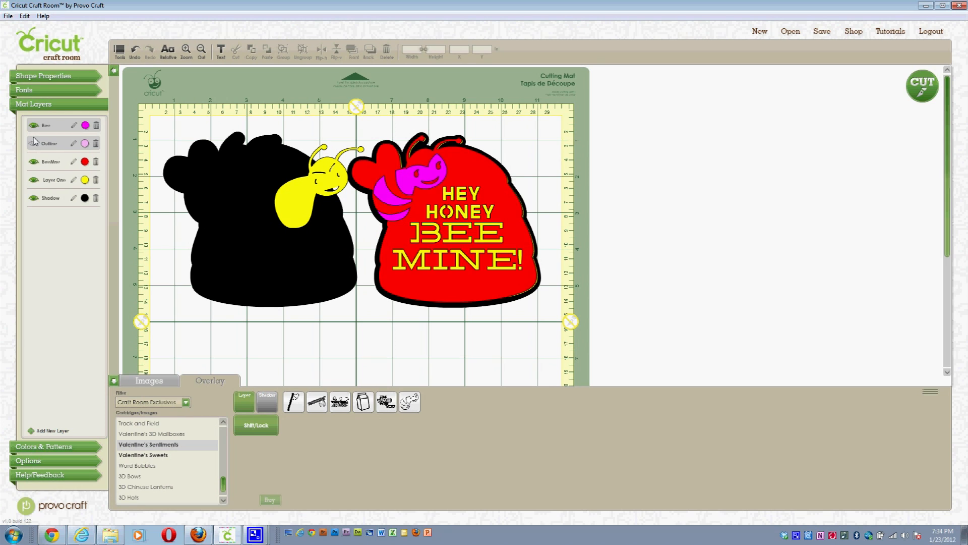
pyautogui.click(34, 144)
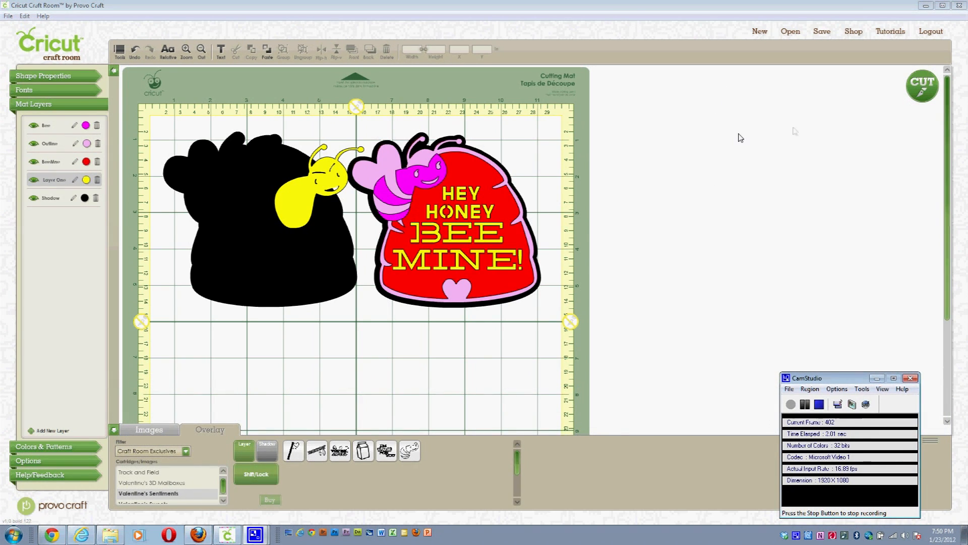
pyautogui.click(924, 97)
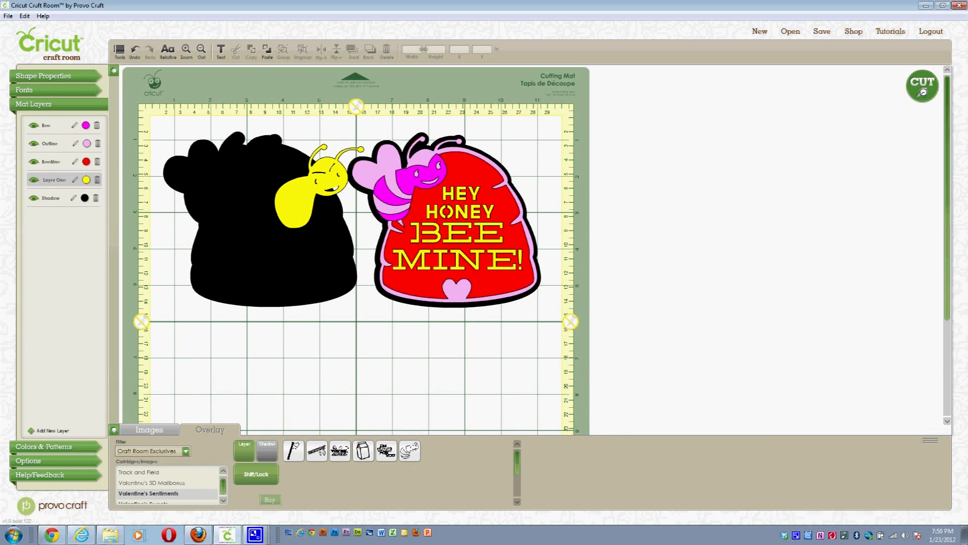
pyautogui.click(923, 92)
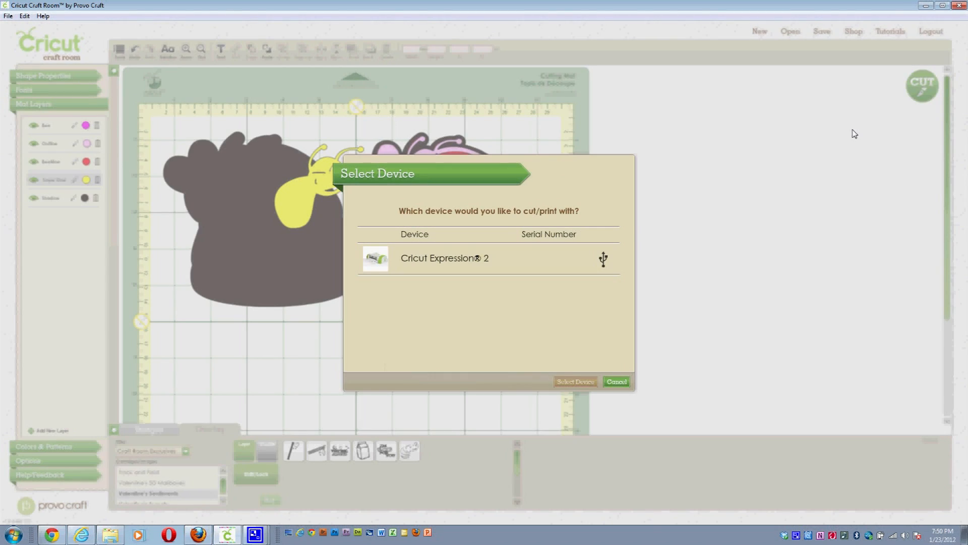
# Step: Select the Cricut Expression 2 and step through each layer's cut preview on the mat
pyautogui.click(438, 266)
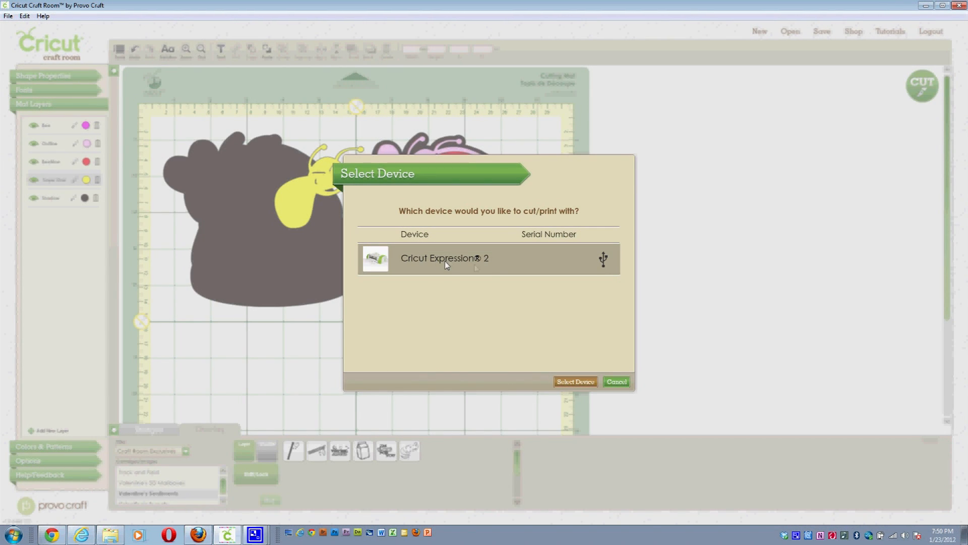
pyautogui.click(579, 382)
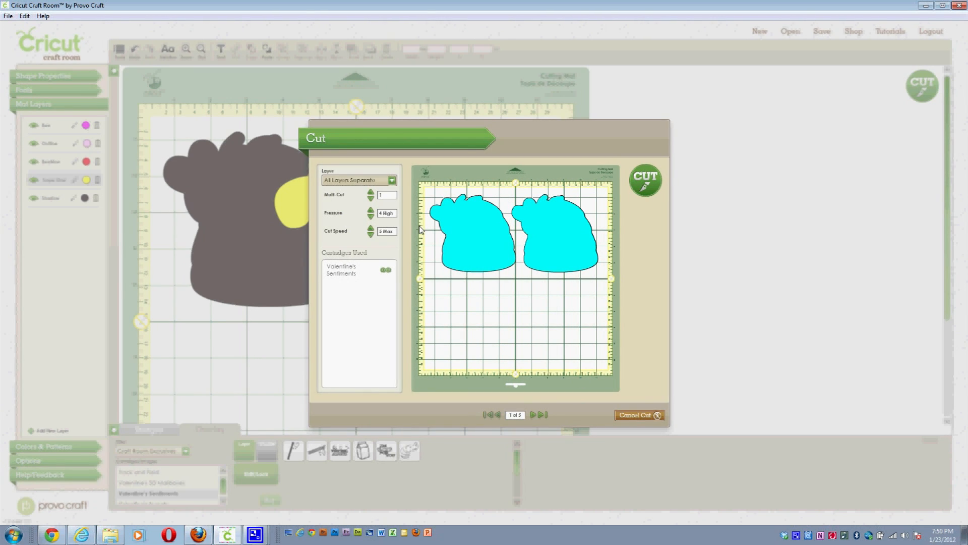
pyautogui.click(534, 415)
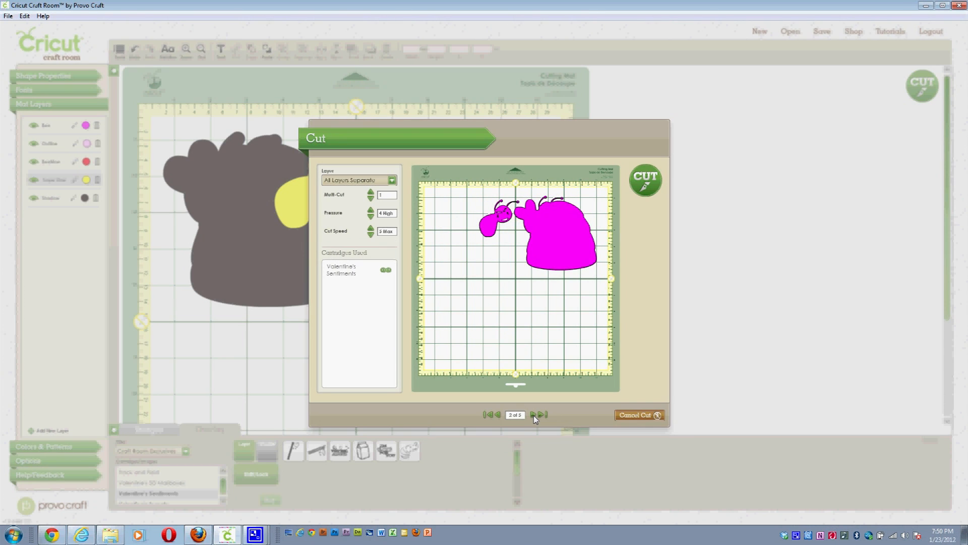
pyautogui.click(534, 416)
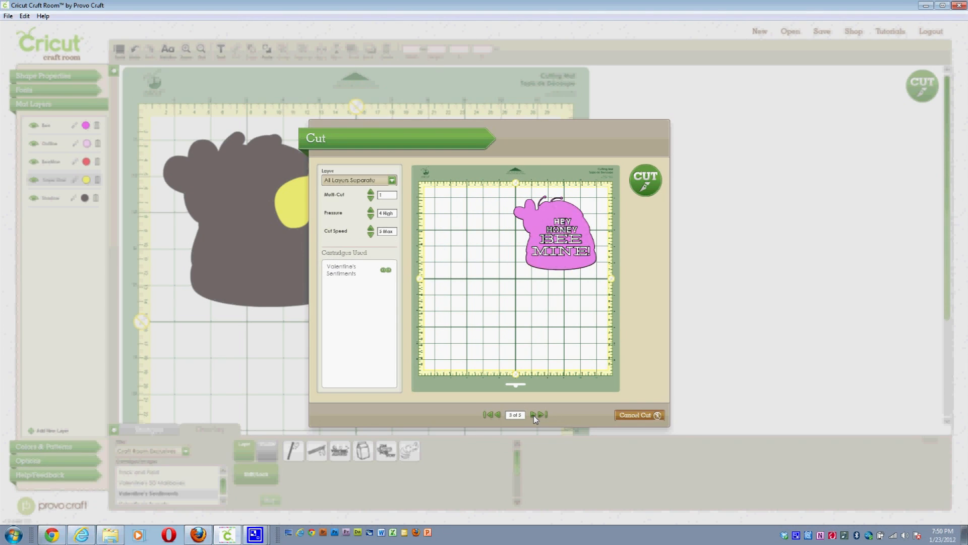
pyautogui.click(534, 415)
pyautogui.click(534, 416)
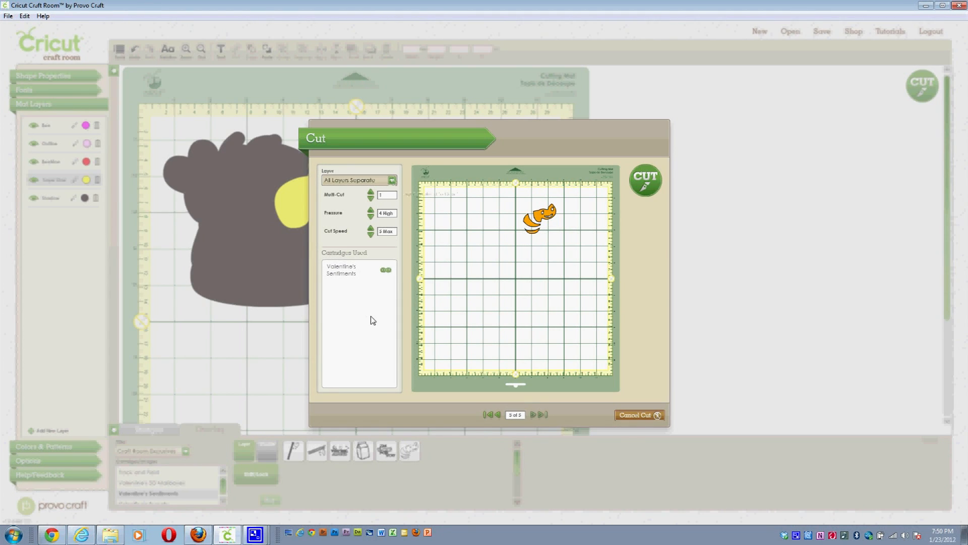
# Step: Try the BeeMine-only and all-layers-on-one-page options, revert to separate layers, and cancel the cut
pyautogui.click(392, 180)
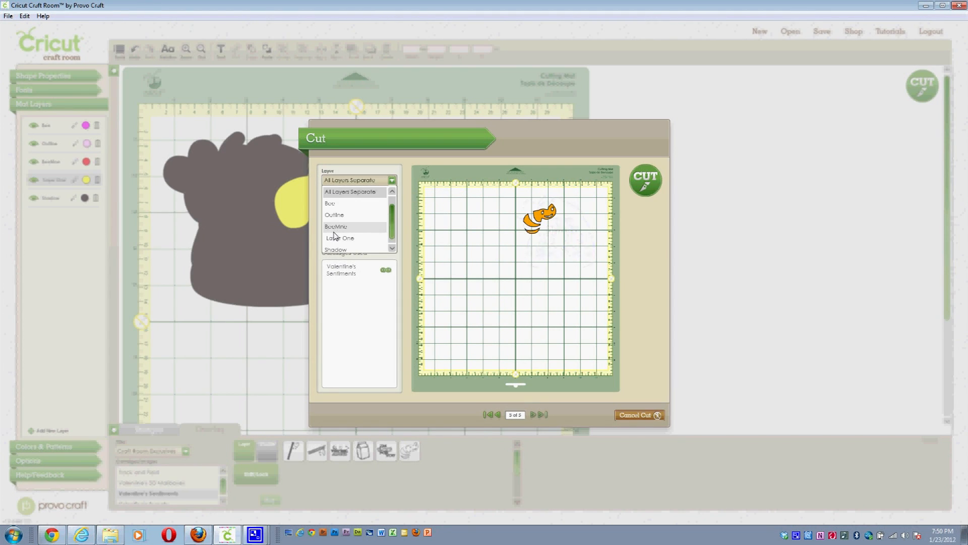
pyautogui.click(336, 233)
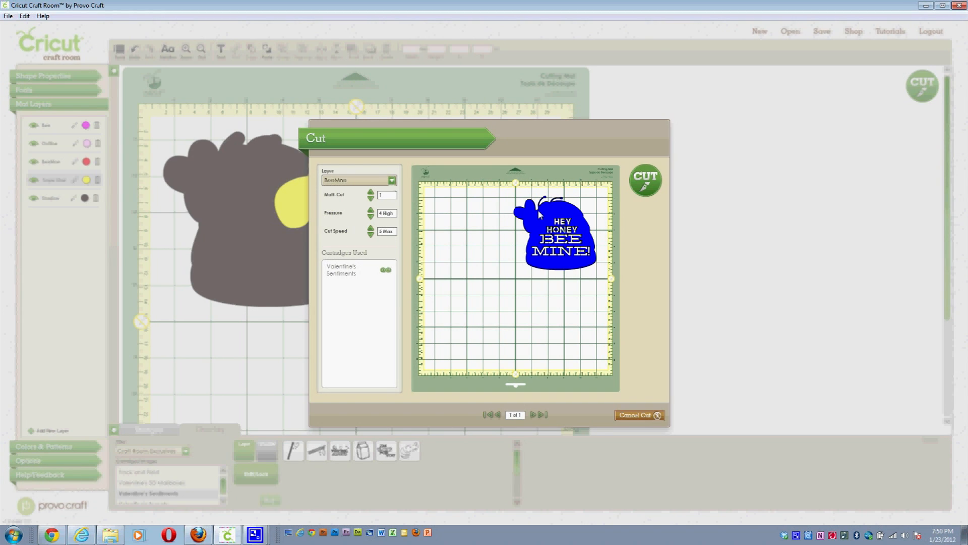
pyautogui.click(392, 180)
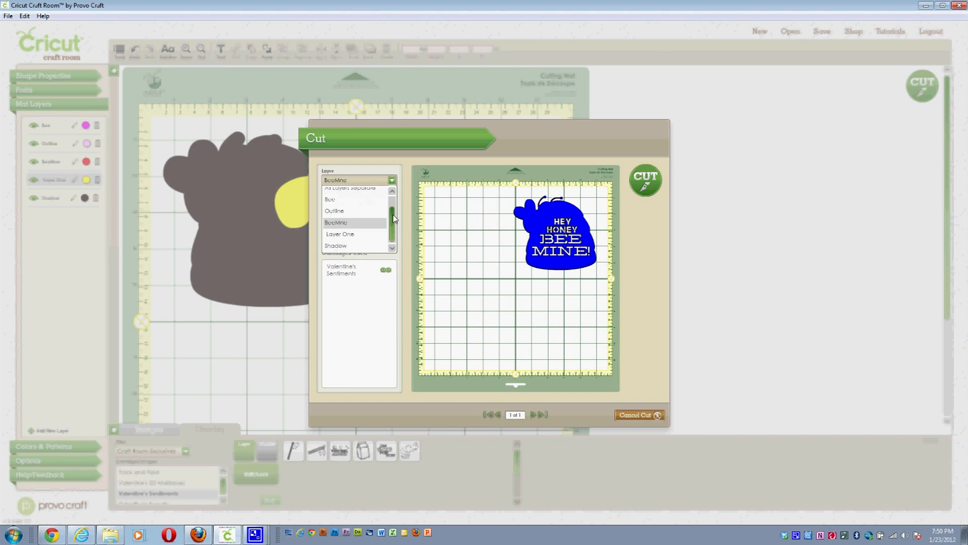
pyautogui.click(353, 192)
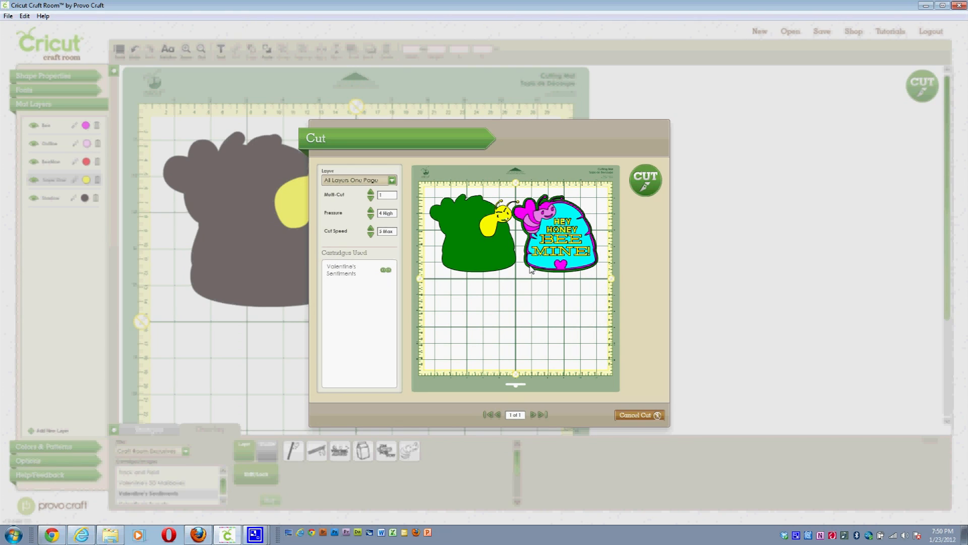
pyautogui.click(396, 180)
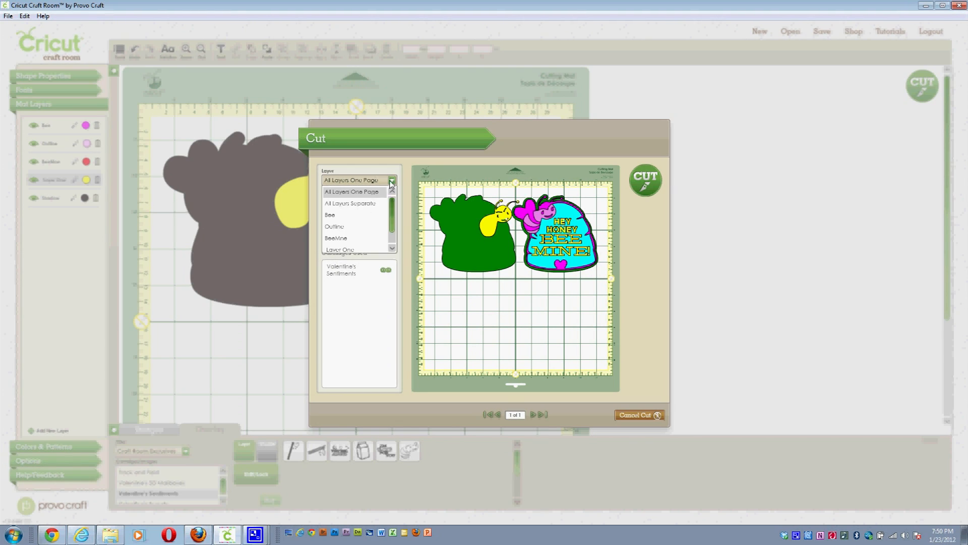
pyautogui.click(370, 208)
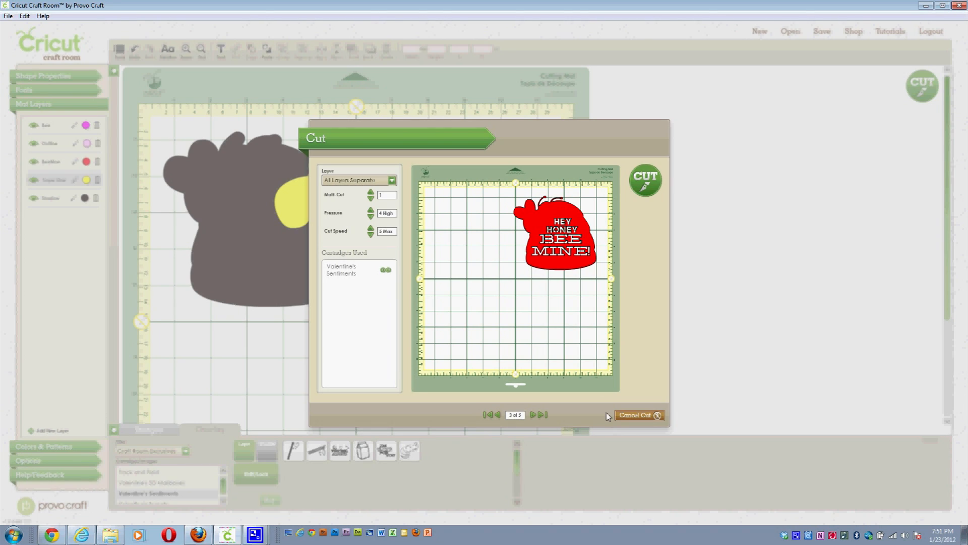
pyautogui.click(634, 416)
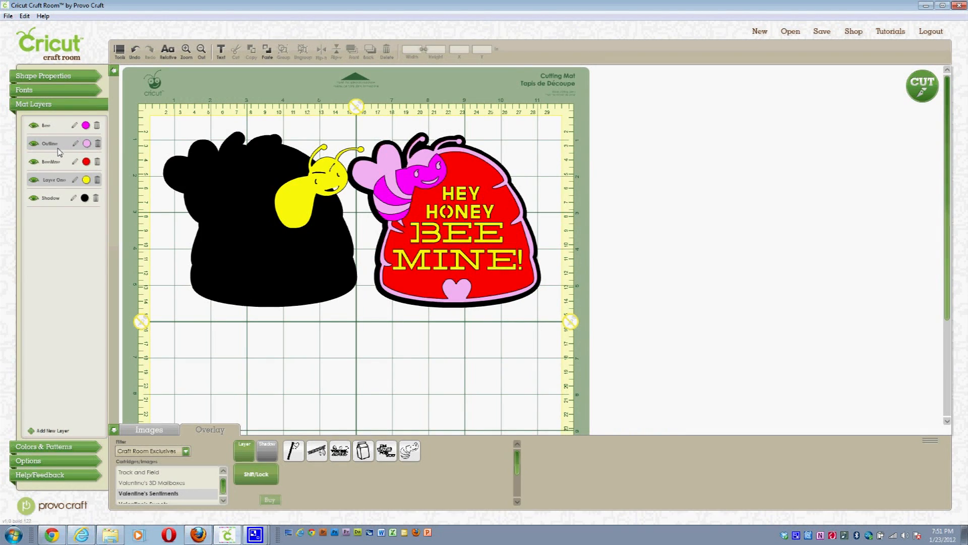
# Step: Hide the Bee, Outline and BeeMine layers, then select the yellow bee on the mat
pyautogui.click(34, 126)
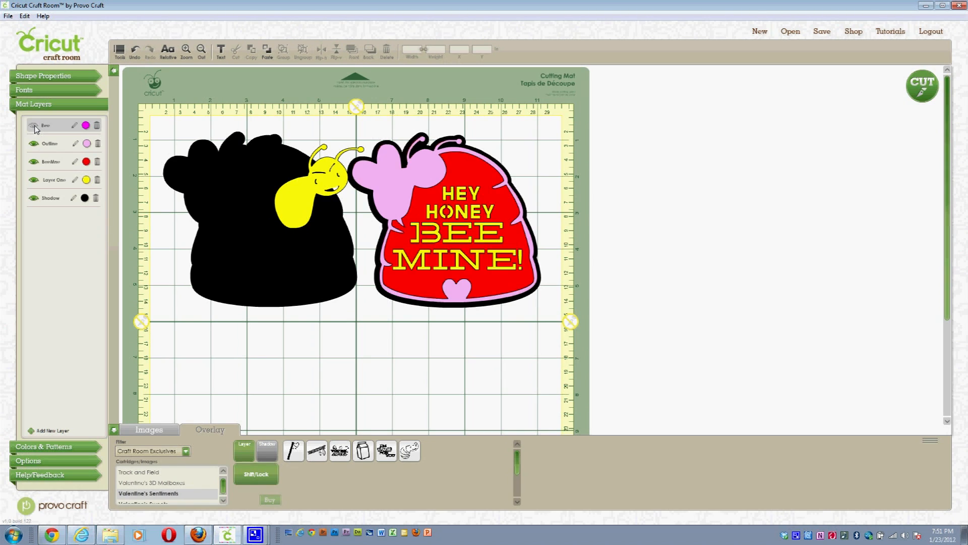
pyautogui.click(33, 144)
pyautogui.click(33, 161)
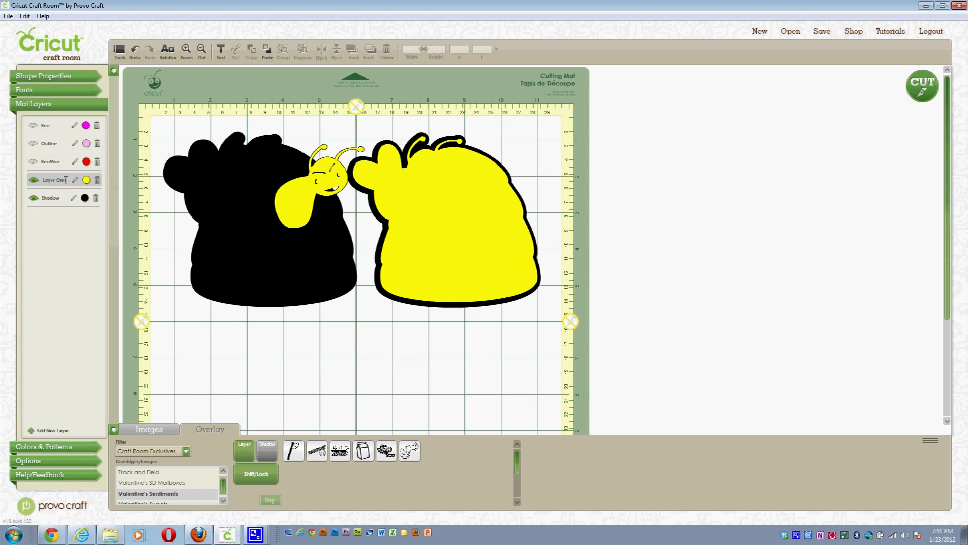
pyautogui.click(394, 196)
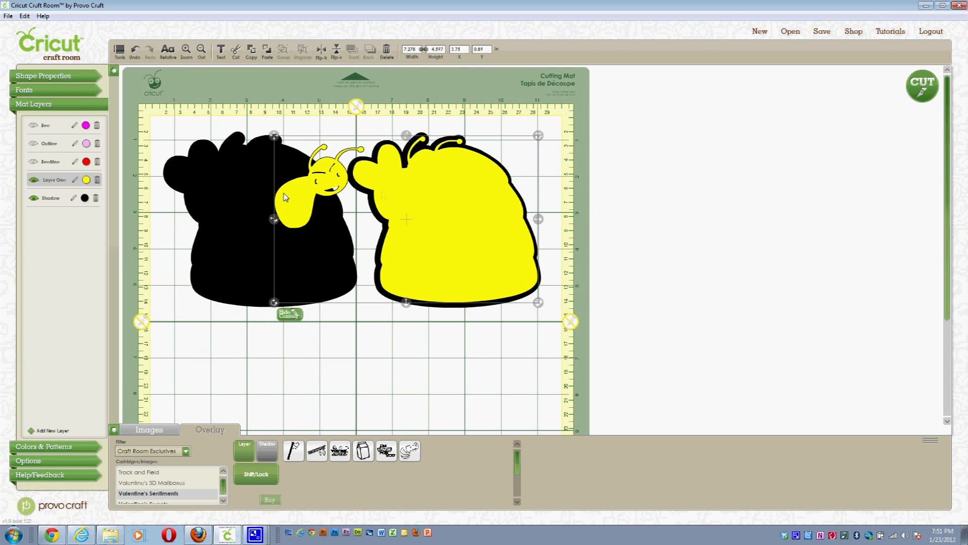
# Step: Copy the yellow bee design and paste it onto the Shadow layer as a black copy
pyautogui.rightClick(388, 195)
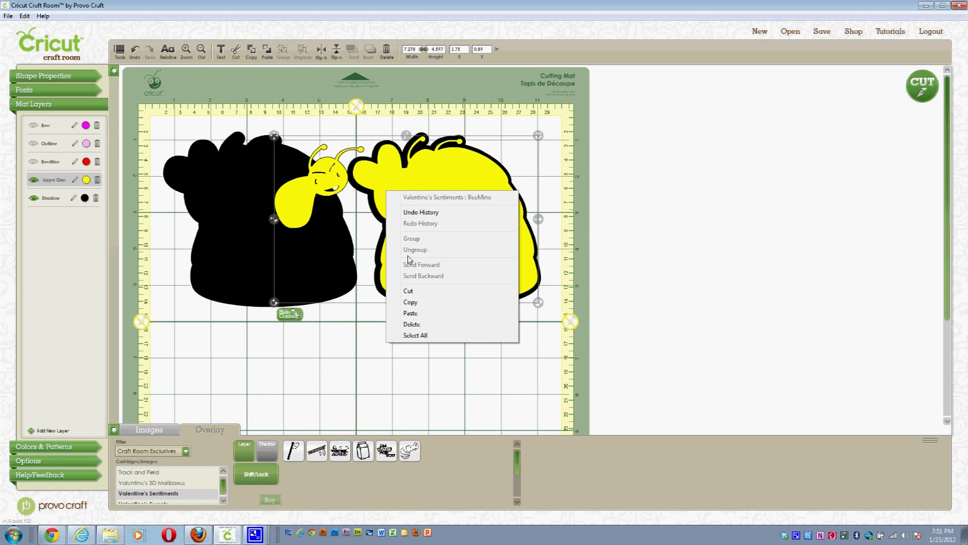
pyautogui.click(410, 302)
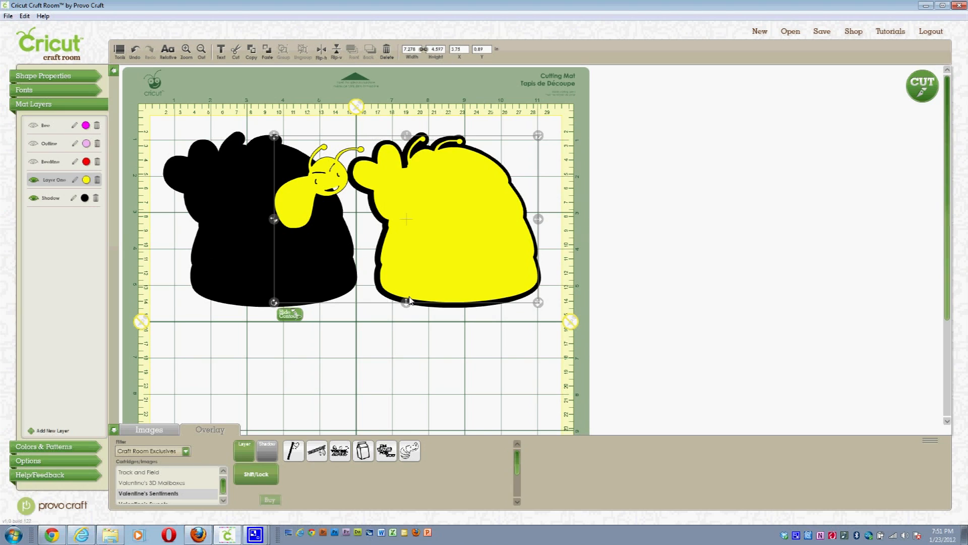
pyautogui.click(296, 356)
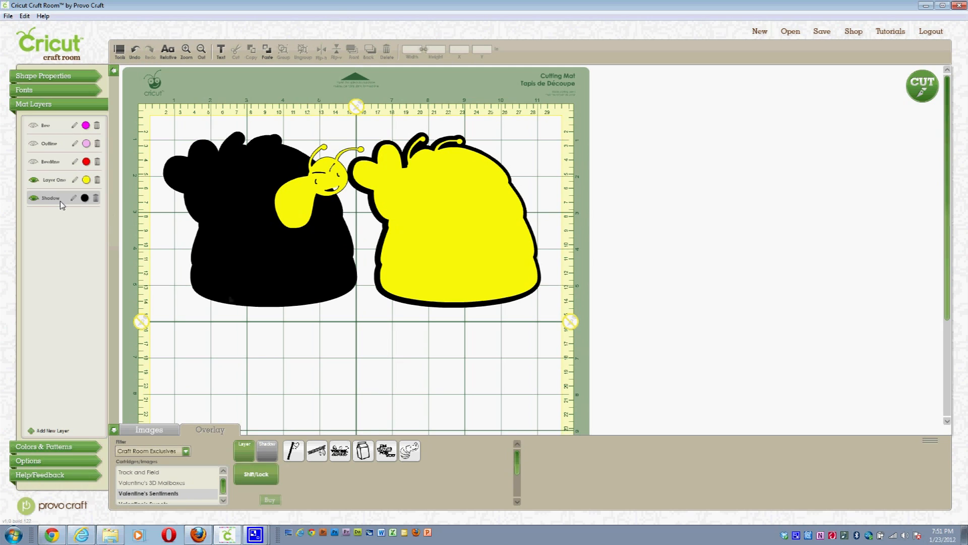
pyautogui.rightClick(253, 333)
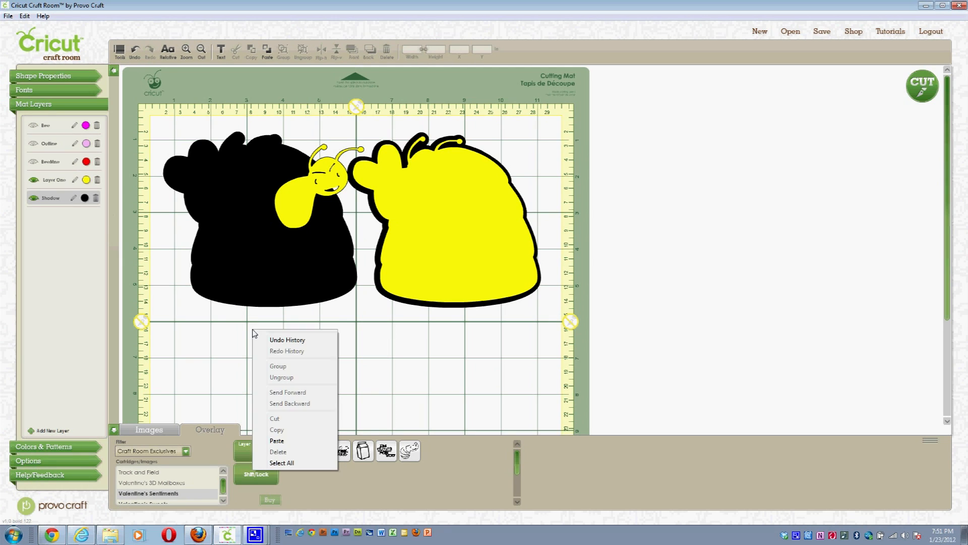
pyautogui.click(279, 440)
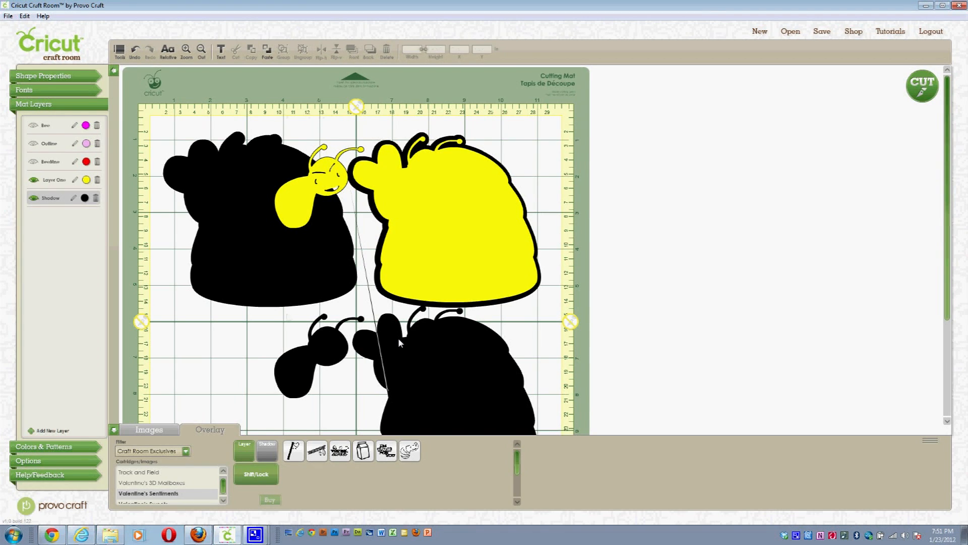
# Step: Position the black bee copy on the lower left of the mat and deselect it
pyautogui.moveTo(392, 347); pyautogui.dragTo(263, 354)
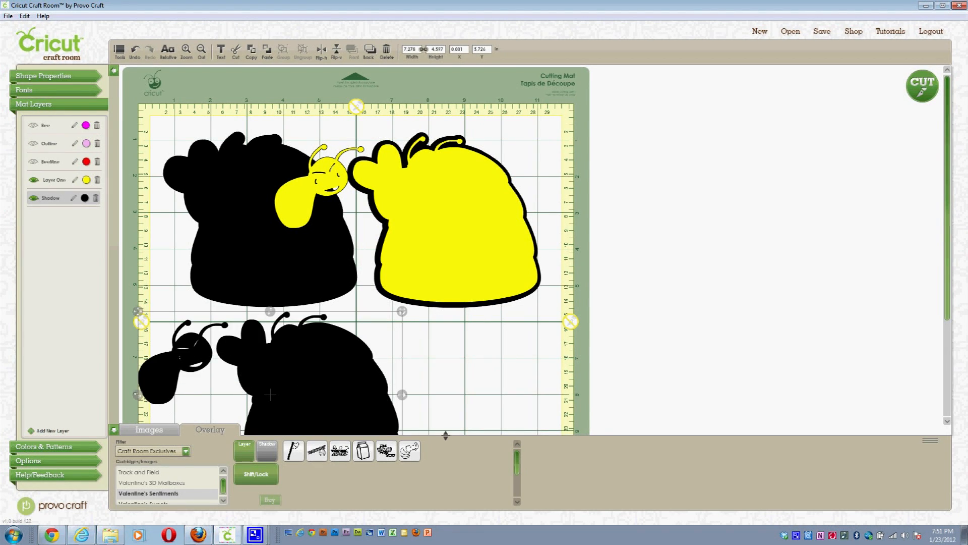
pyautogui.moveTo(441, 434); pyautogui.dragTo(402, 477)
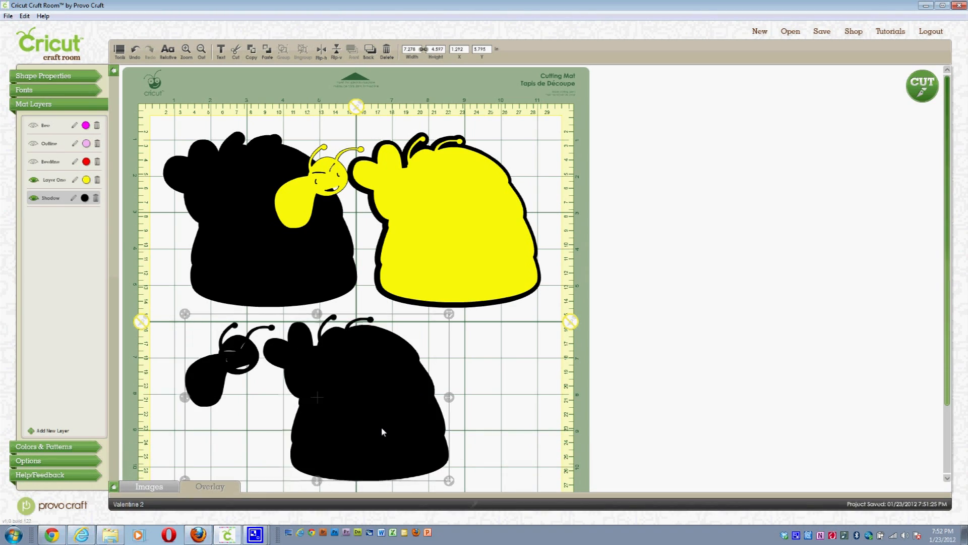
pyautogui.moveTo(381, 425); pyautogui.dragTo(374, 428)
pyautogui.click(167, 262)
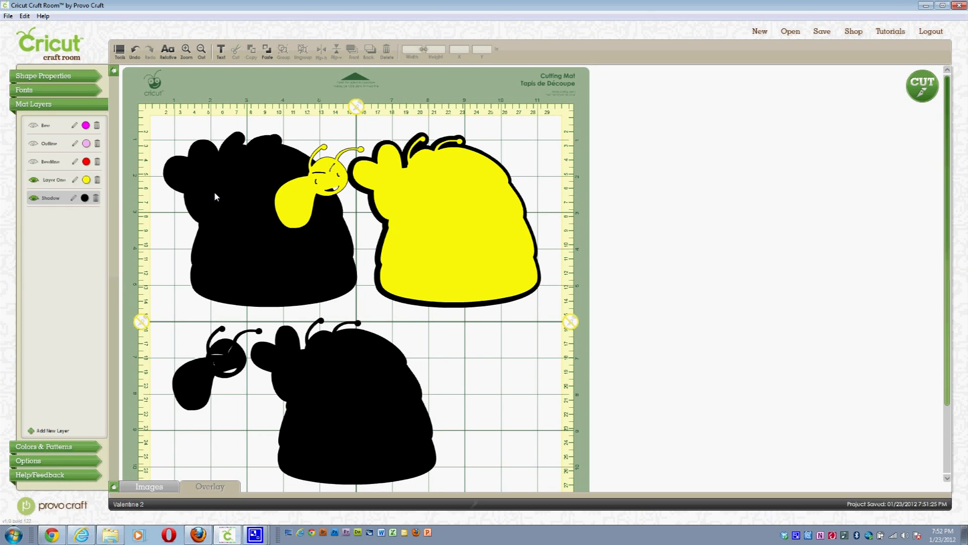
# Step: Hide Layer One, then start a cut of the shadow pieces on the Cricut Expression 2
pyautogui.click(34, 180)
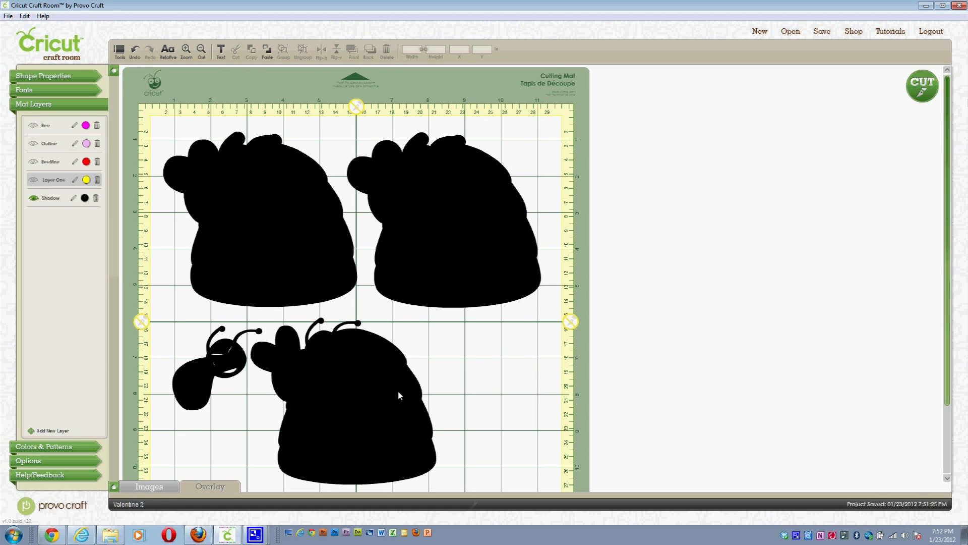
pyautogui.click(922, 82)
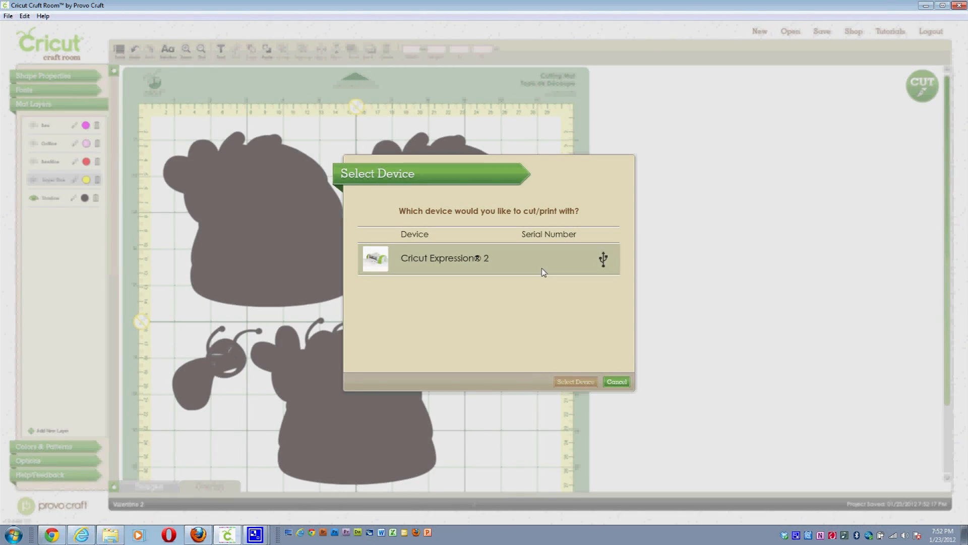
pyautogui.click(544, 273)
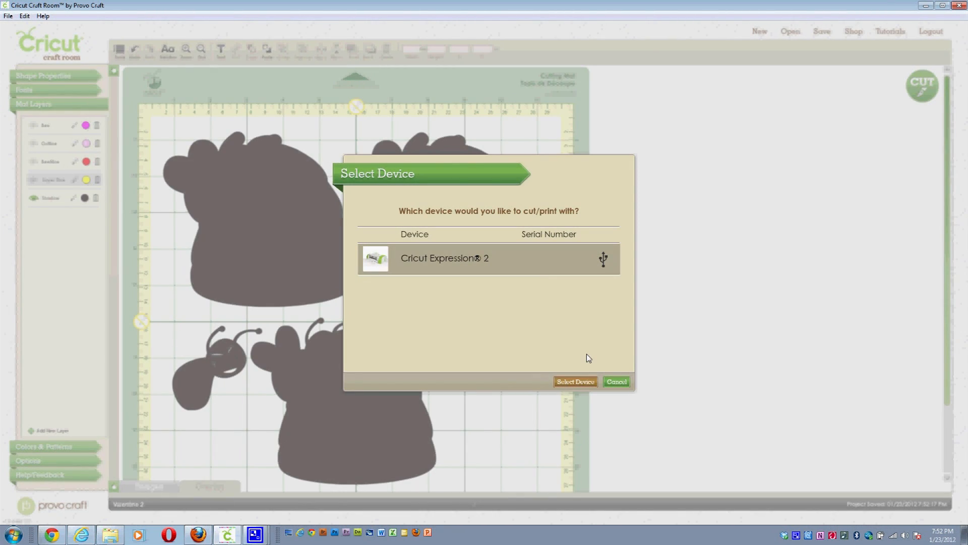
pyautogui.click(576, 382)
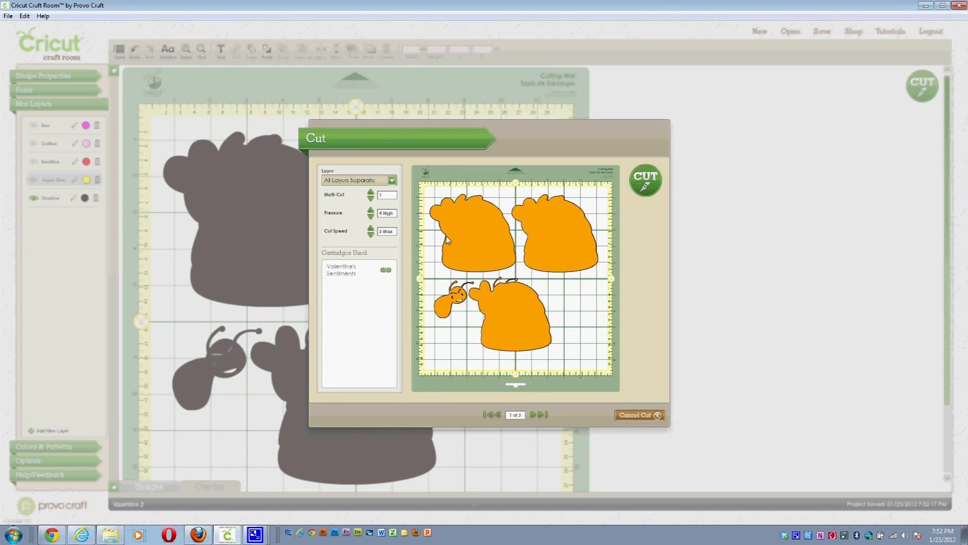